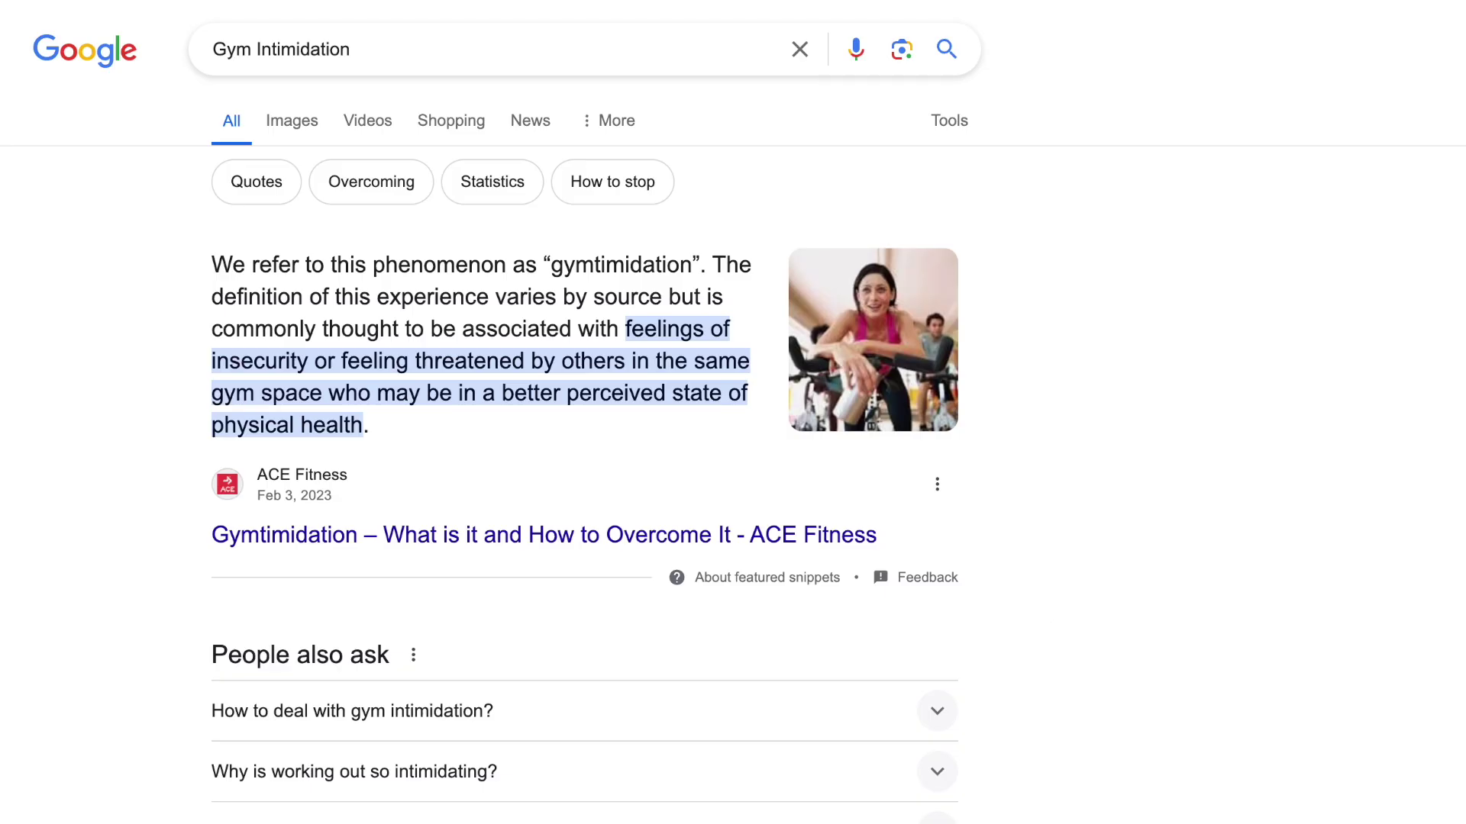
scroll(585, 439, down, 5)
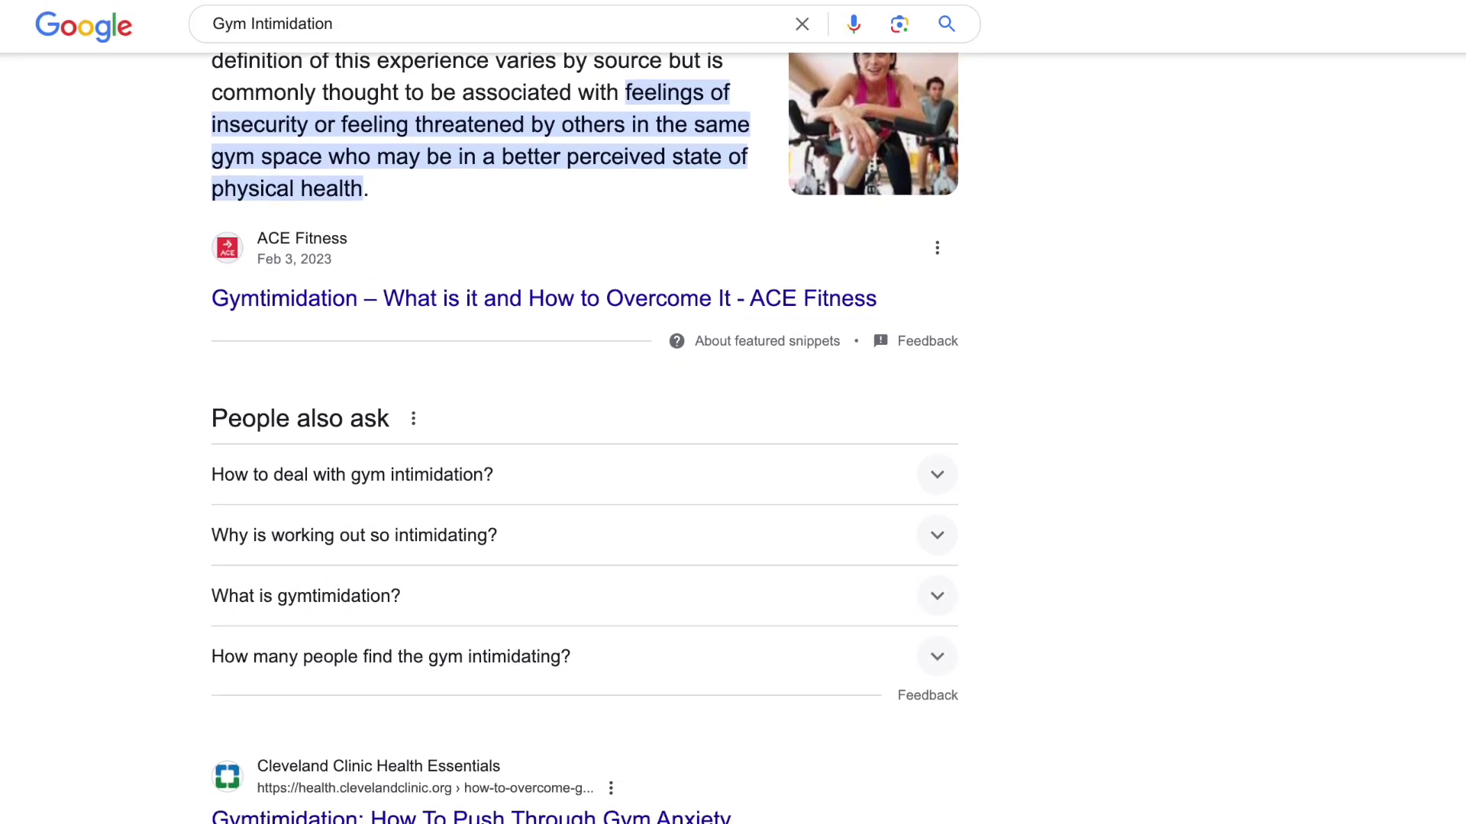
scroll(585, 438, down, 5)
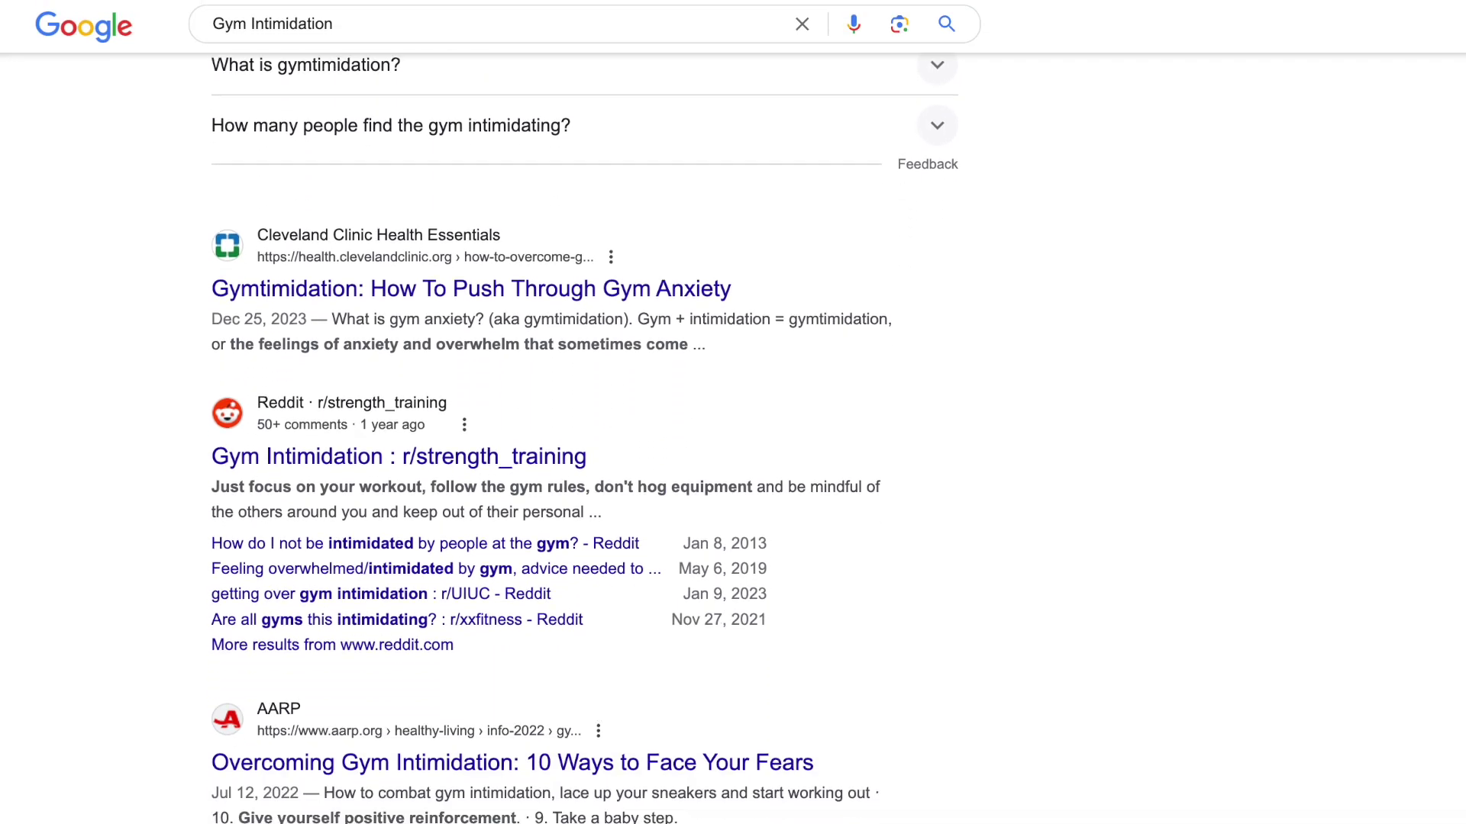
scroll(584, 439, down, 5)
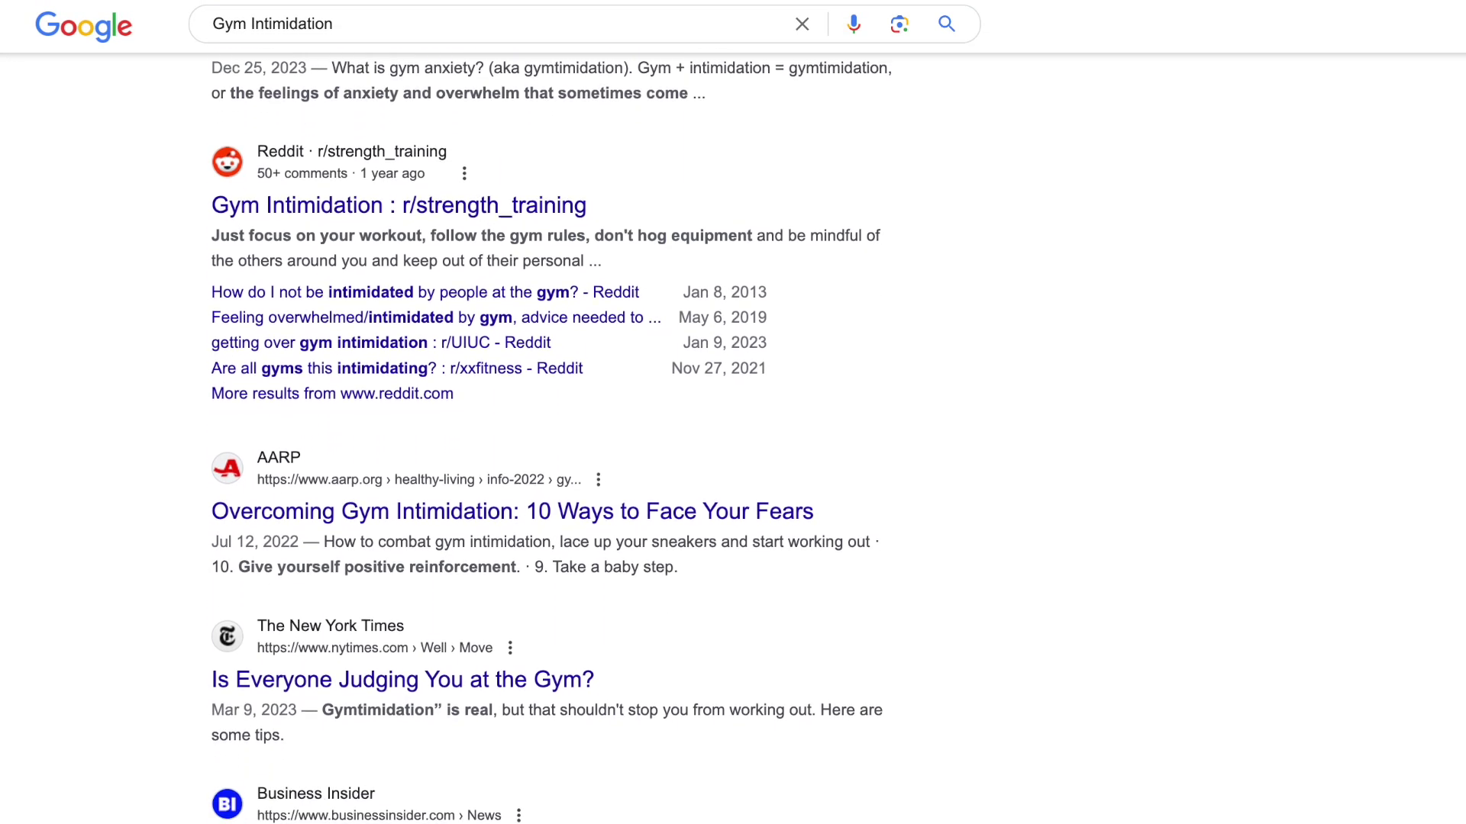
scroll(585, 438, down, 4)
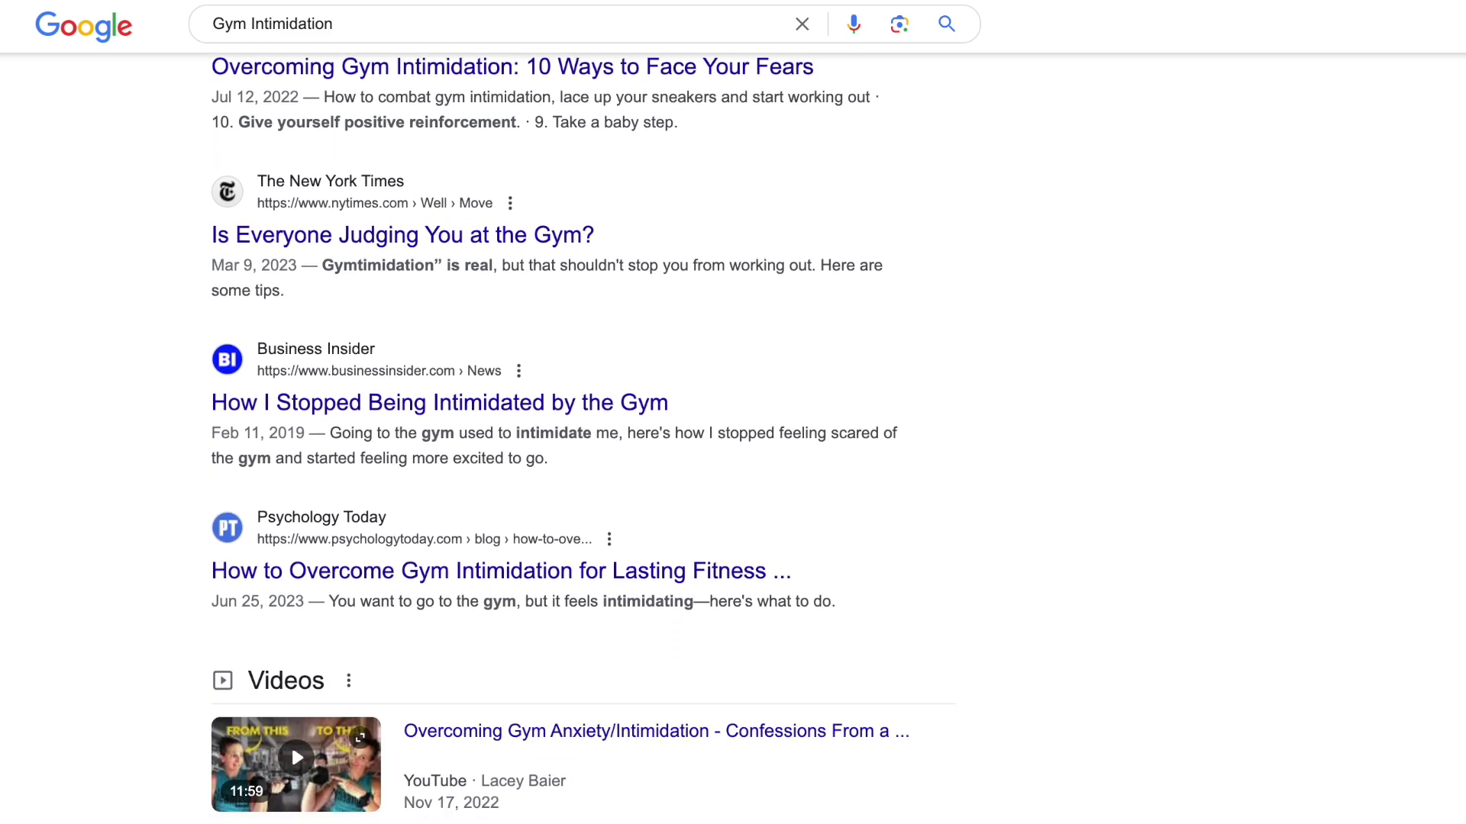
scroll(585, 438, down, 6)
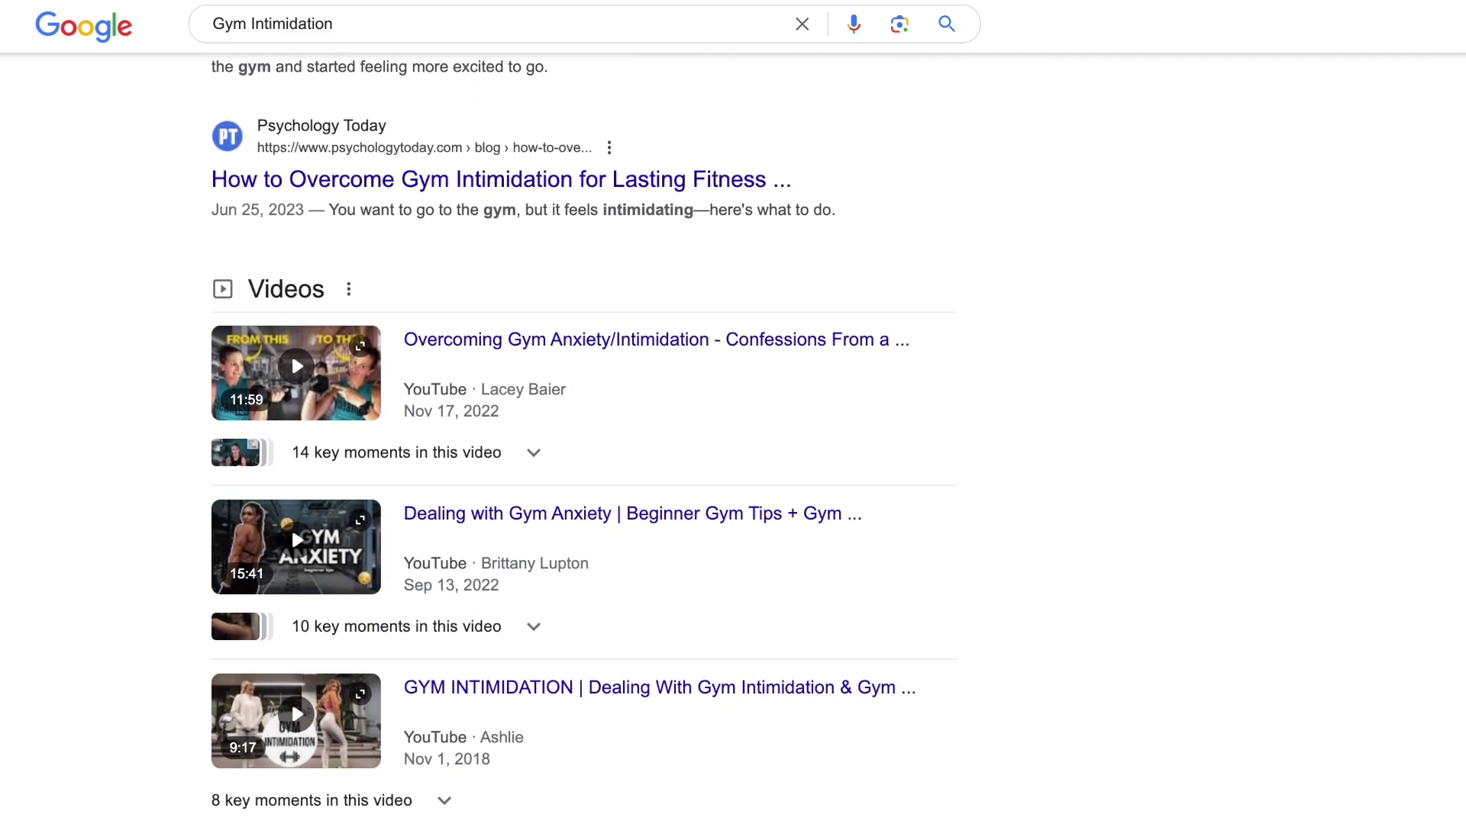
scroll(585, 438, down, 10)
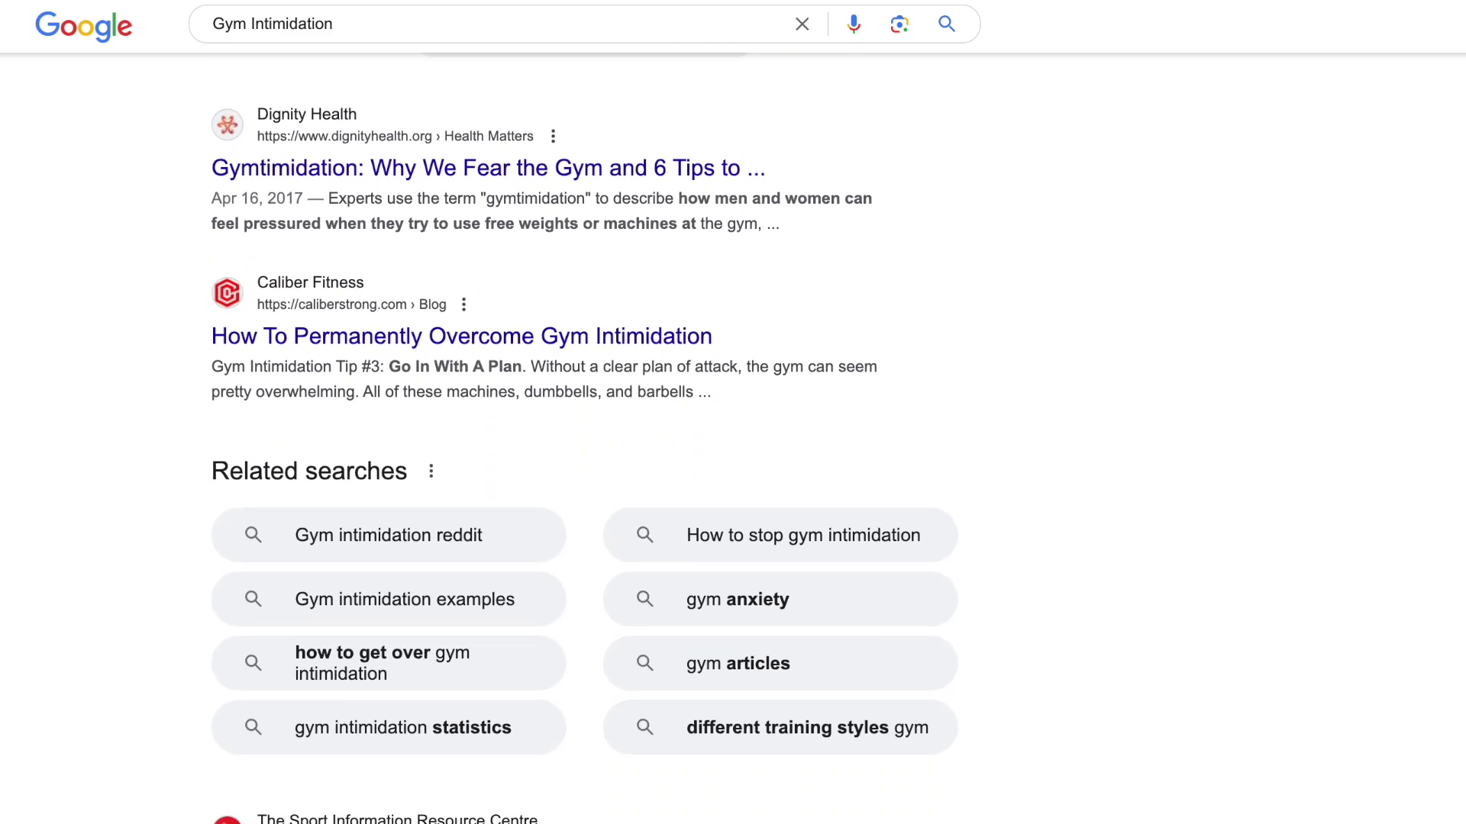
scroll(584, 438, down, 10)
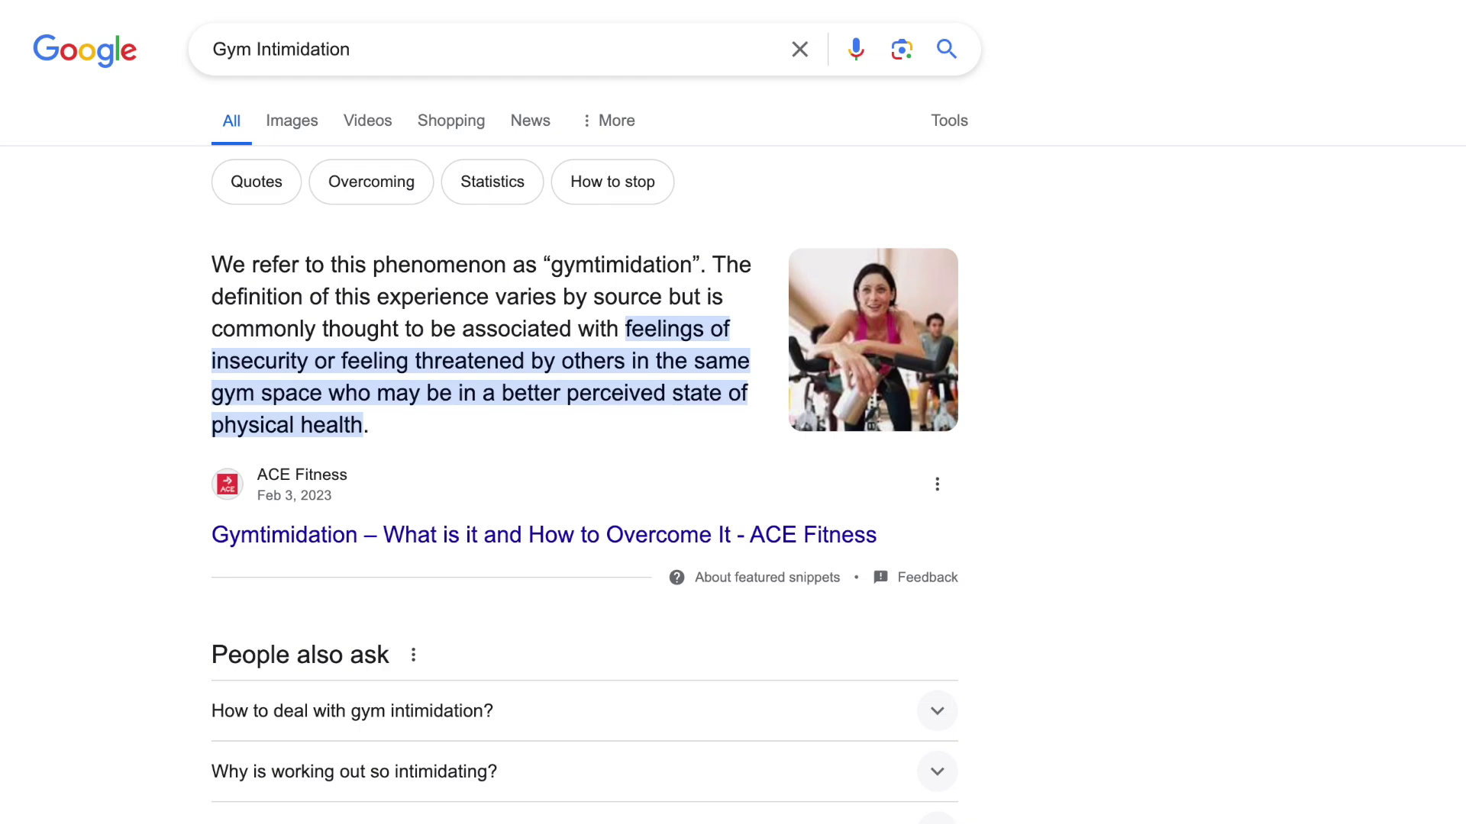
scroll(733, 412, down, 4)
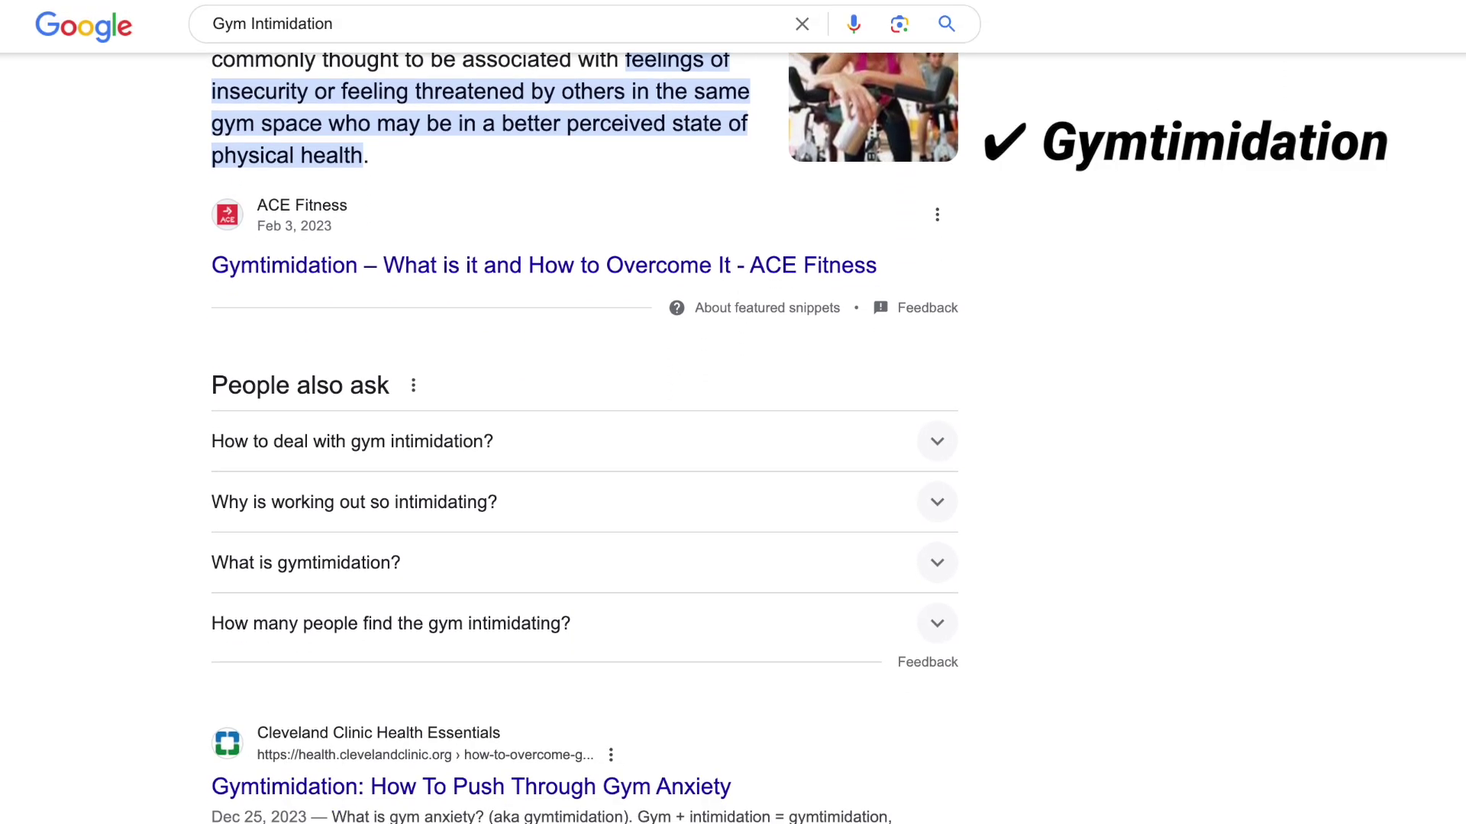
scroll(733, 412, down, 6)
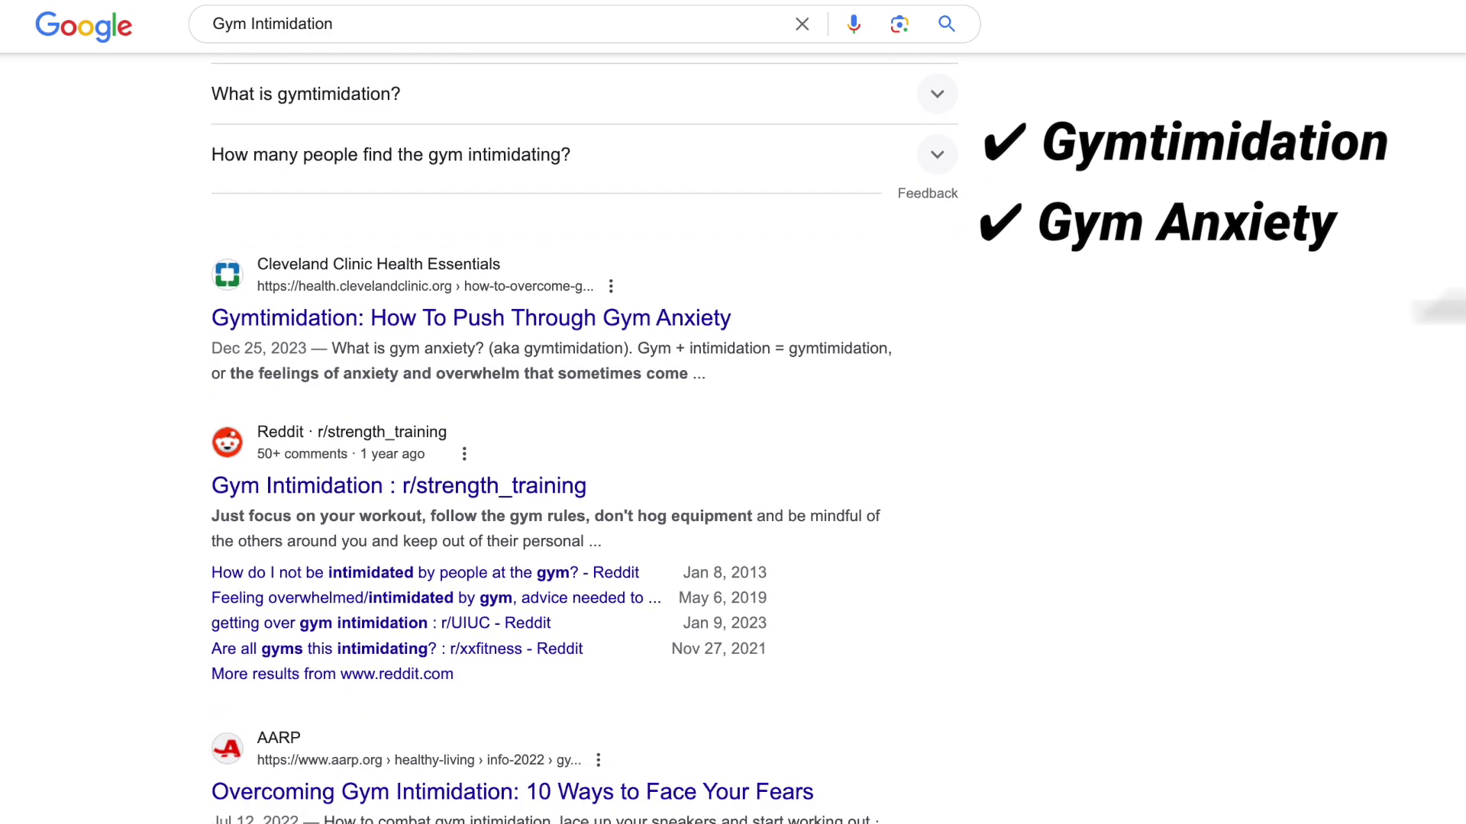
scroll(585, 435, down, 3)
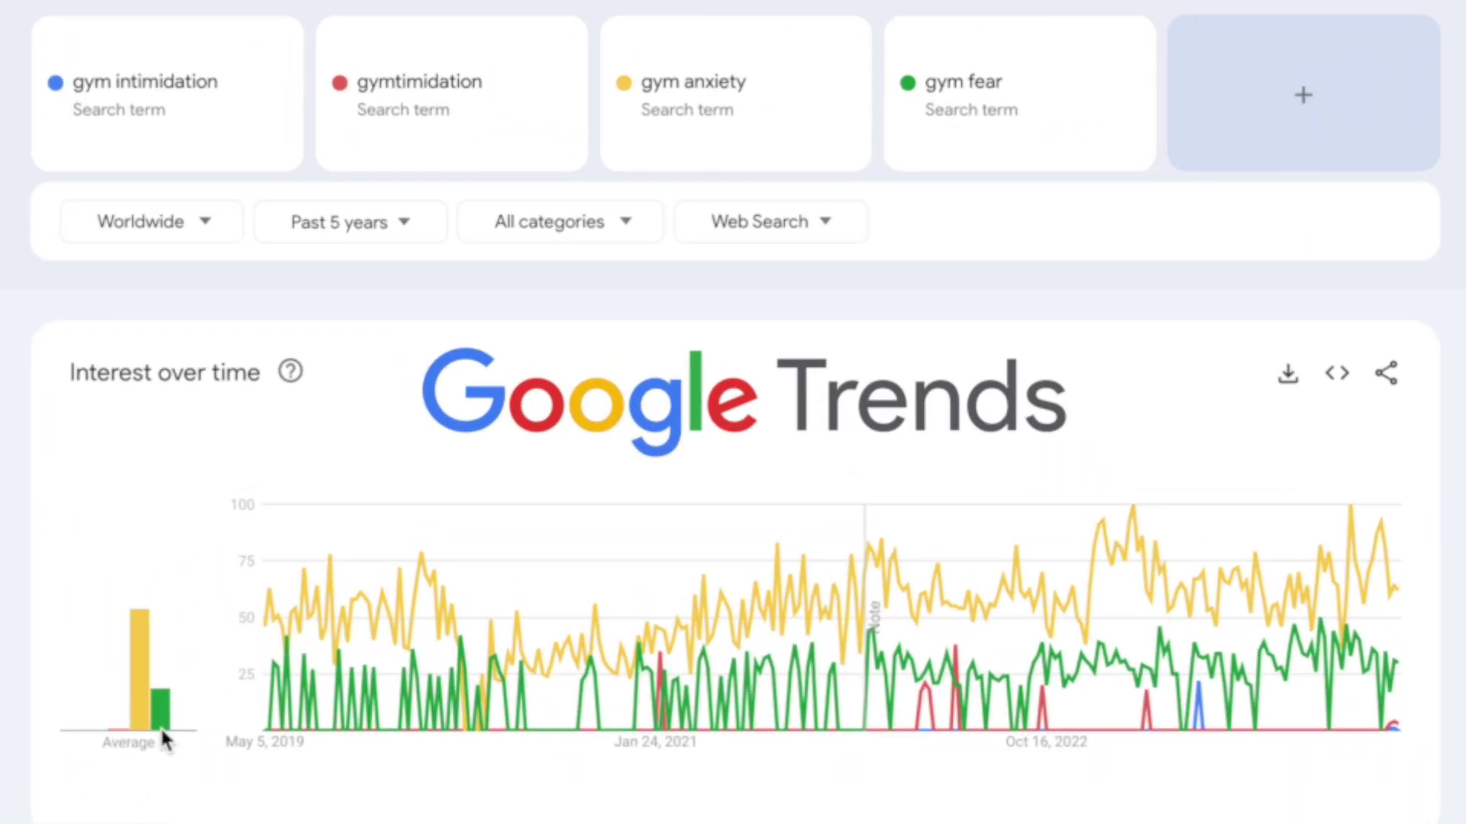
Step: Compare gym intimidation, gymtimidation, gym anxiety and gym fear in Google Trends over five years
mouse_move(120, 739)
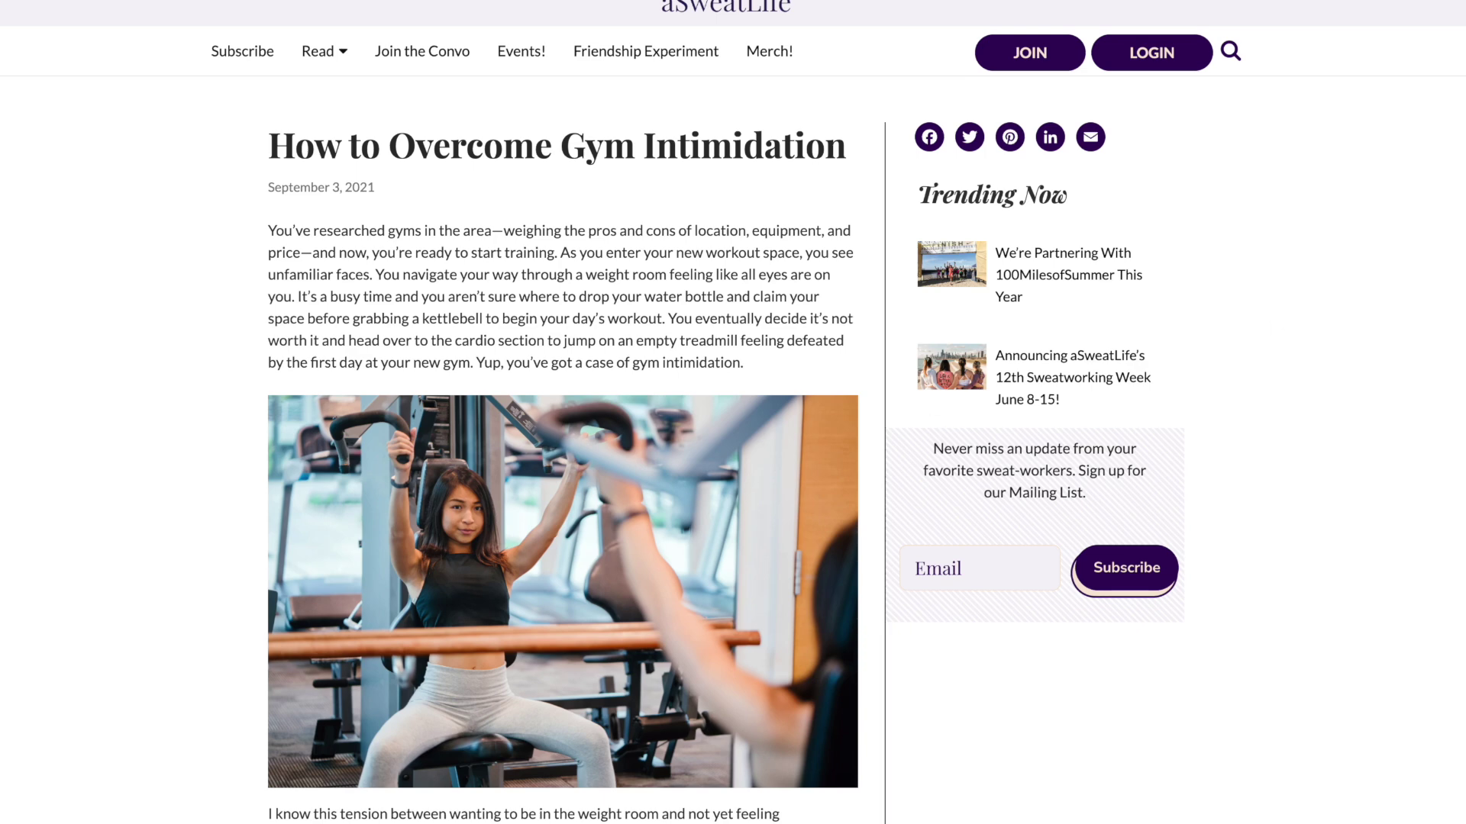
Step: Read through the aSweatLife 'How to Overcome Gym Intimidation' article down to its end and back
scroll(733, 412, down, 3)
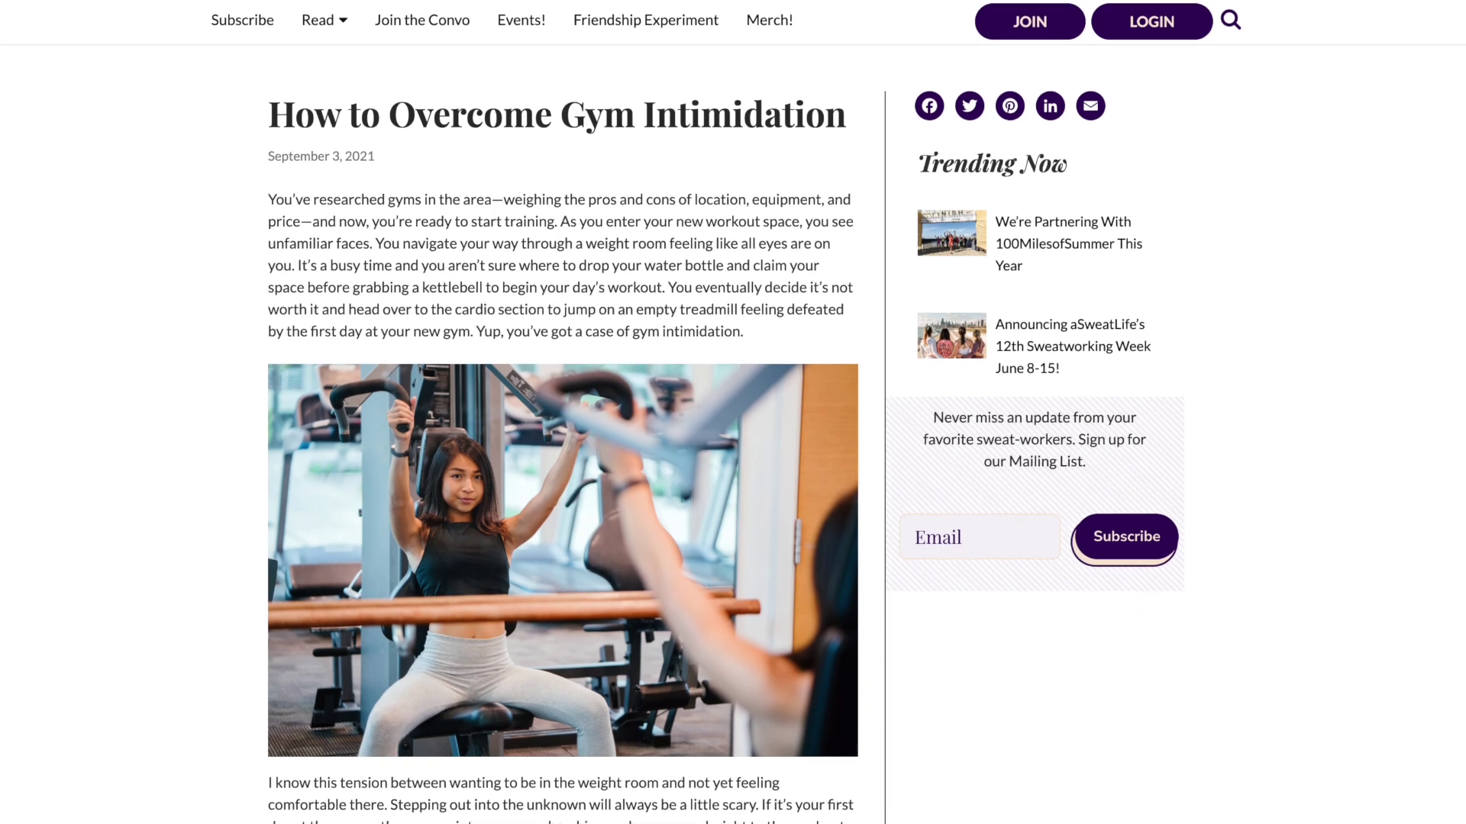
scroll(733, 412, down, 9)
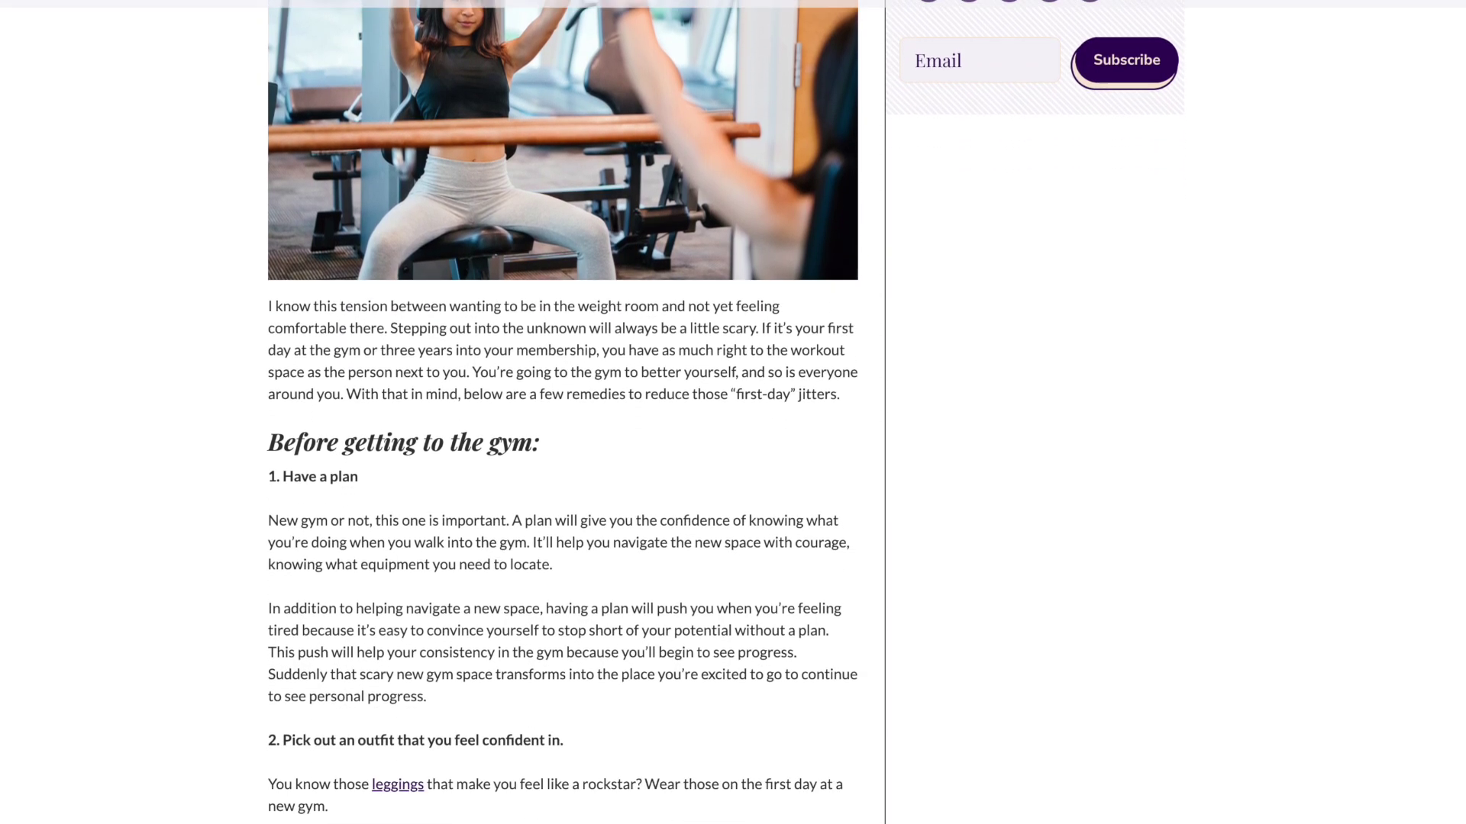
scroll(733, 413, down, 10)
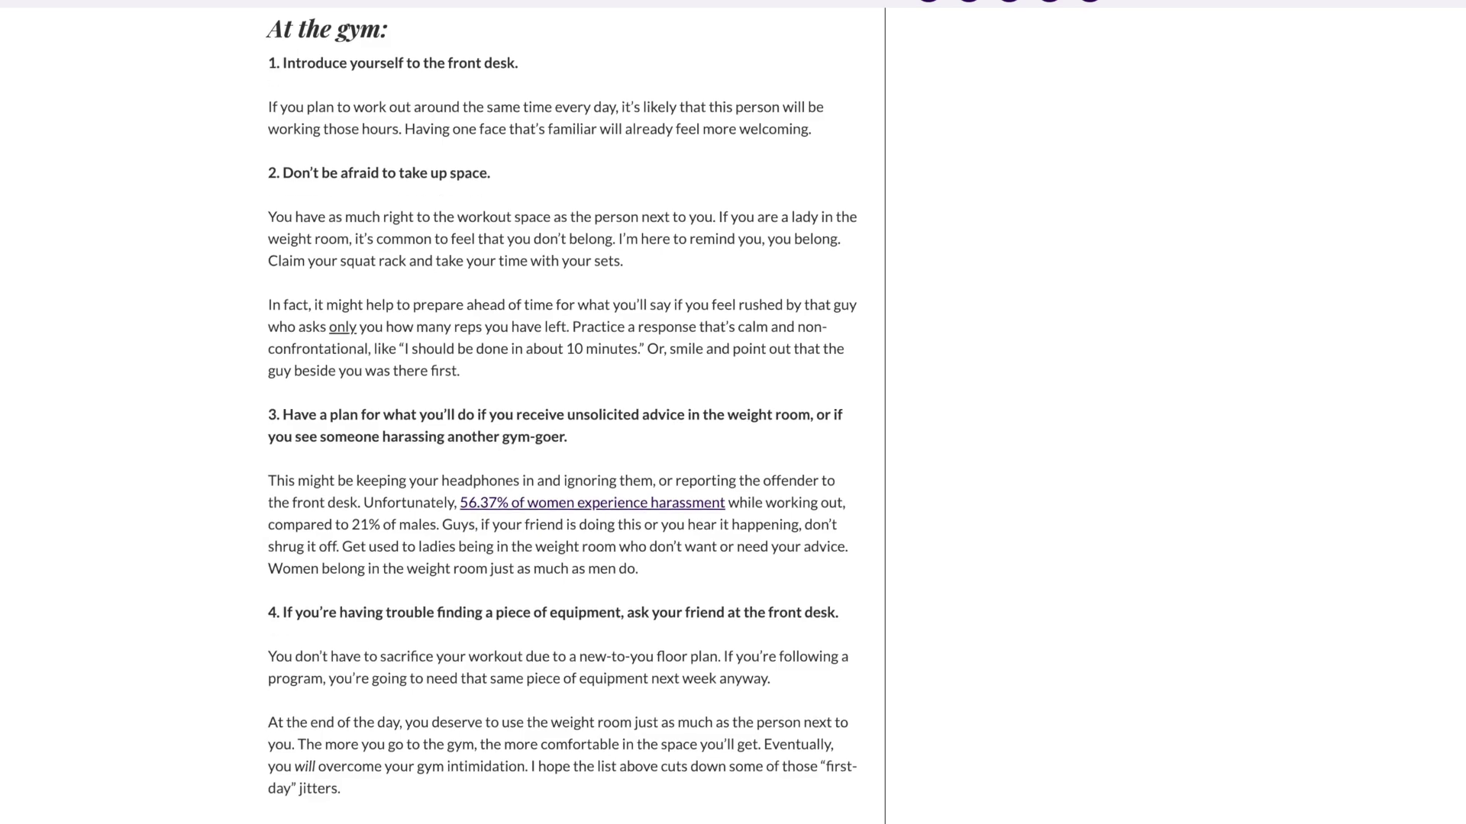
scroll(563, 412, up, 20)
scroll(563, 412, up, 4)
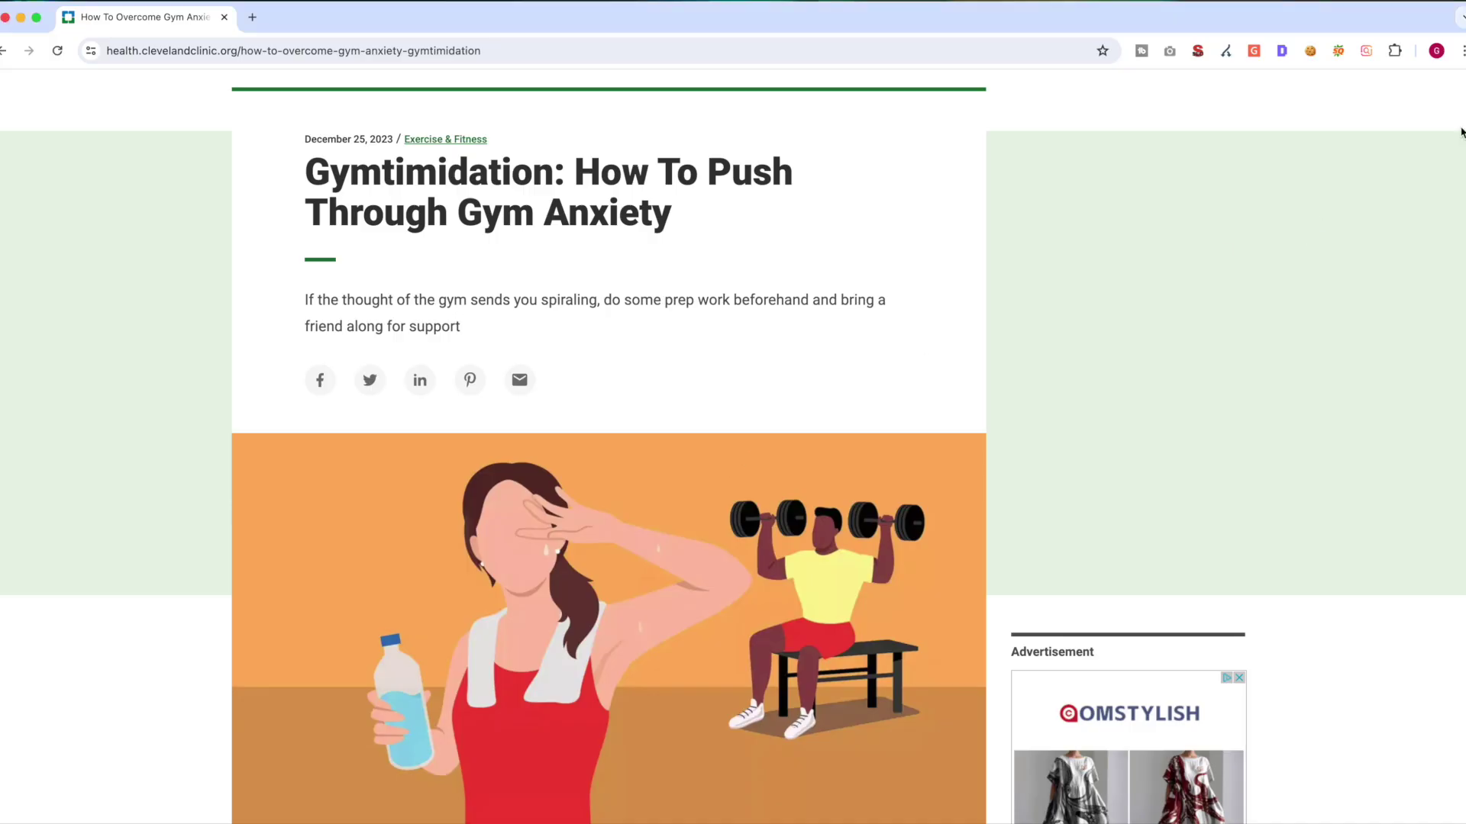
Step: Skim the Cleveland Clinic 'Gymtimidation: How To Push Through Gym Anxiety' article
scroll(1460, 131, down, 10)
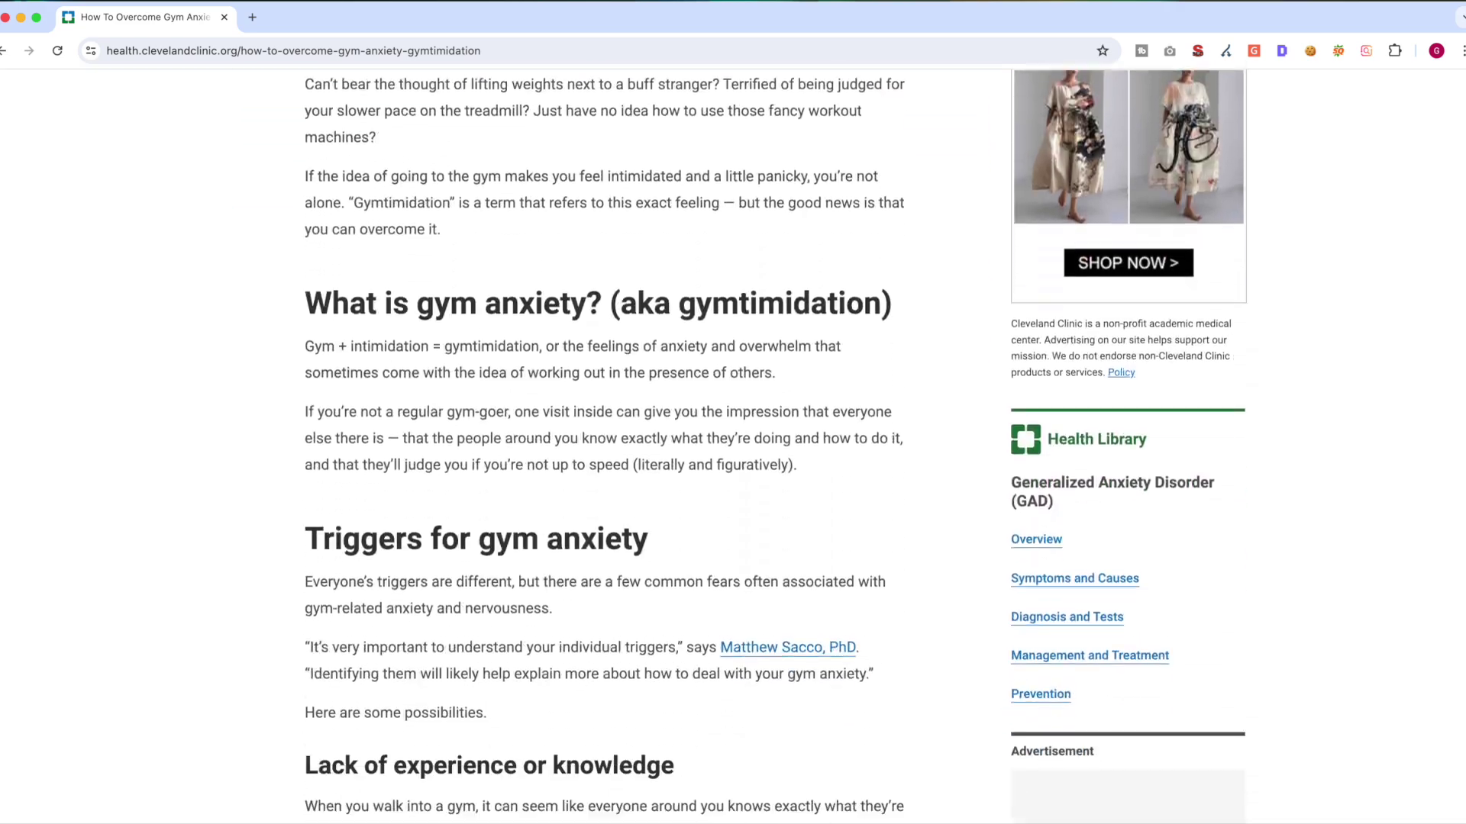
scroll(733, 447, down, 15)
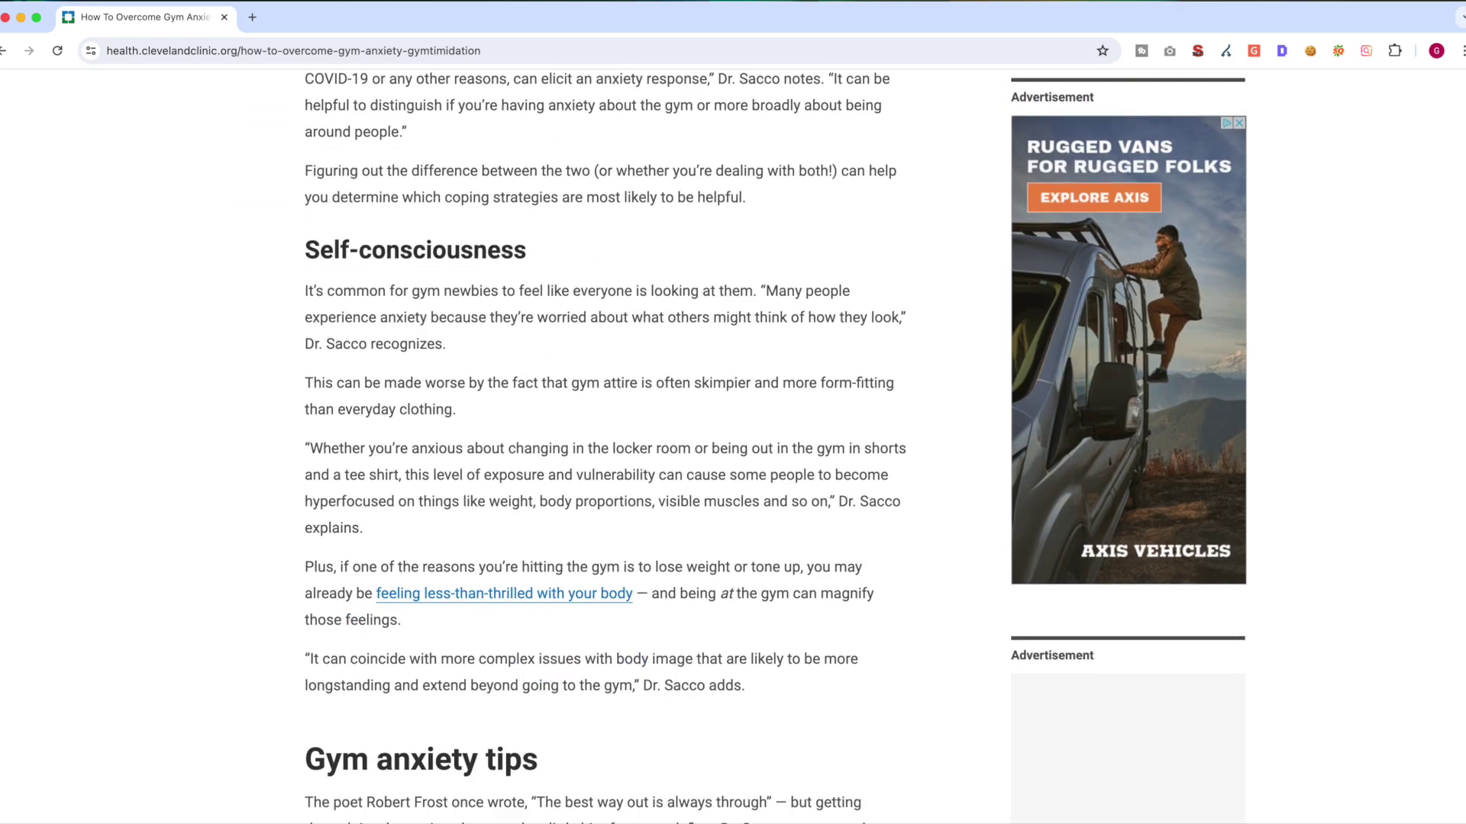
scroll(733, 446, down, 20)
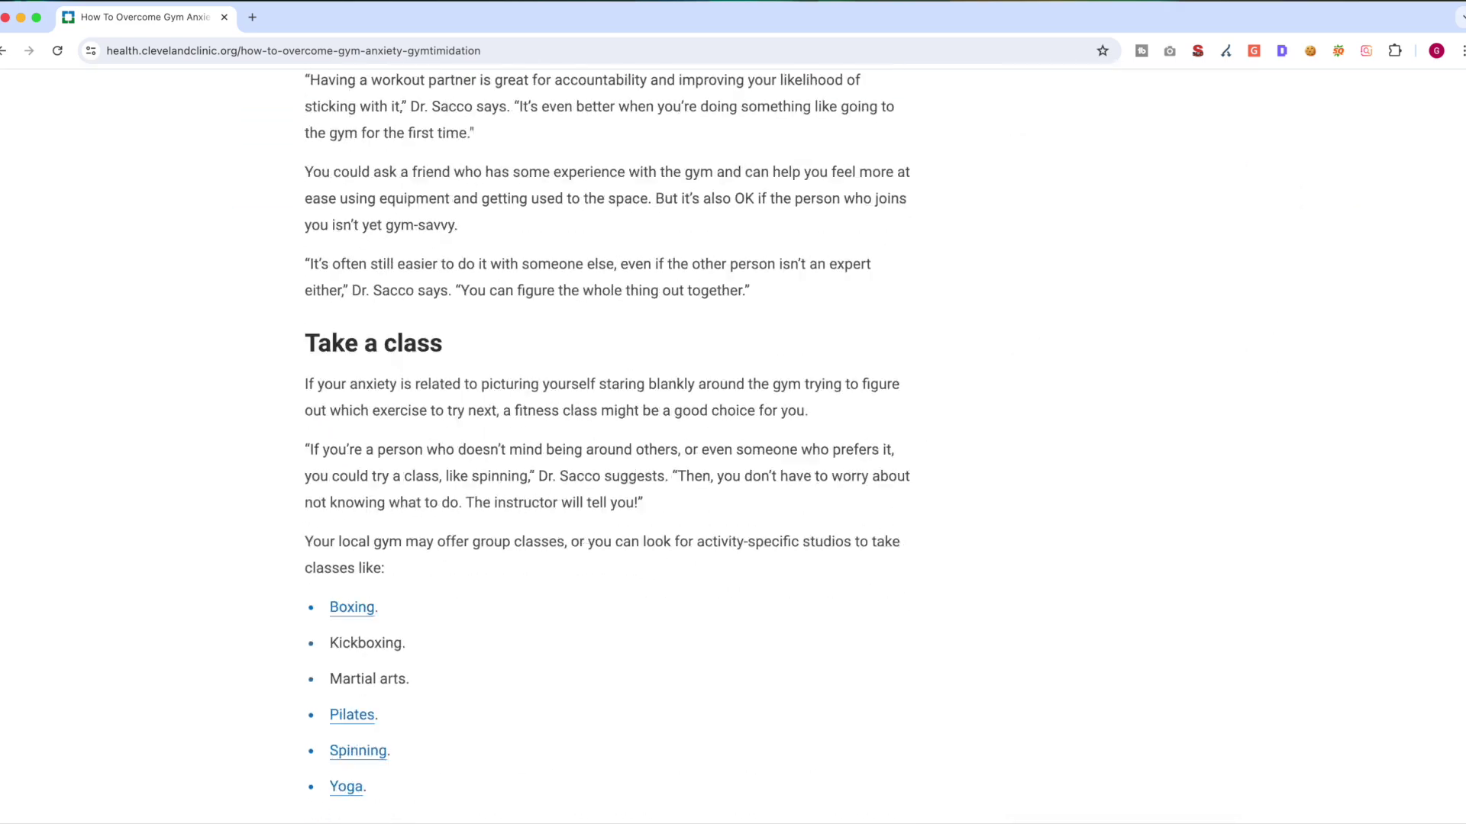
scroll(1459, 188, up, 20)
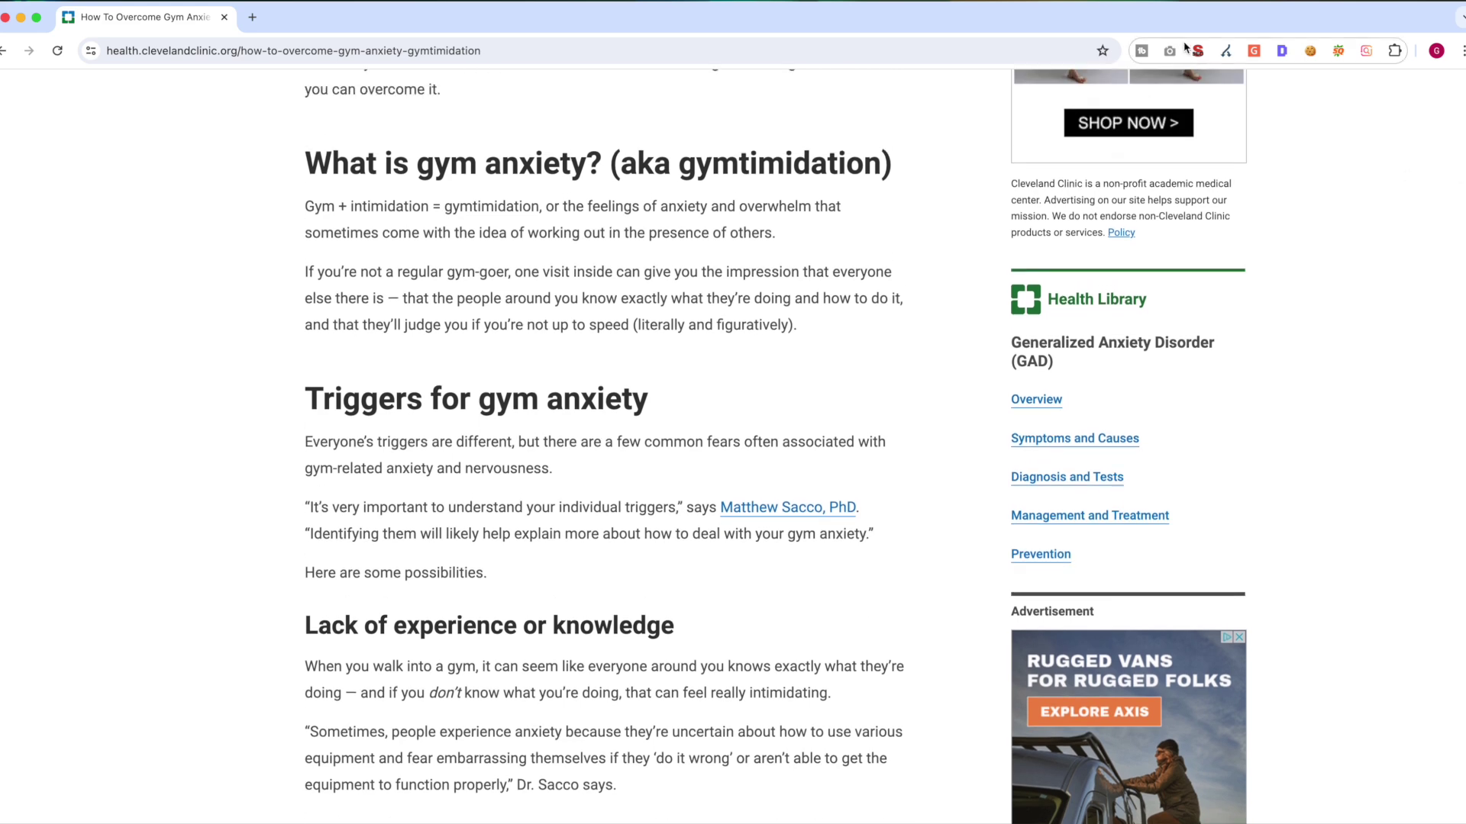
Step: Show the article's H1, H2 and H3 heading outline in the SEO extension
click(1196, 51)
click(844, 97)
scroll(1199, 235, down, 1)
drag(1298, 286, 1260, 328)
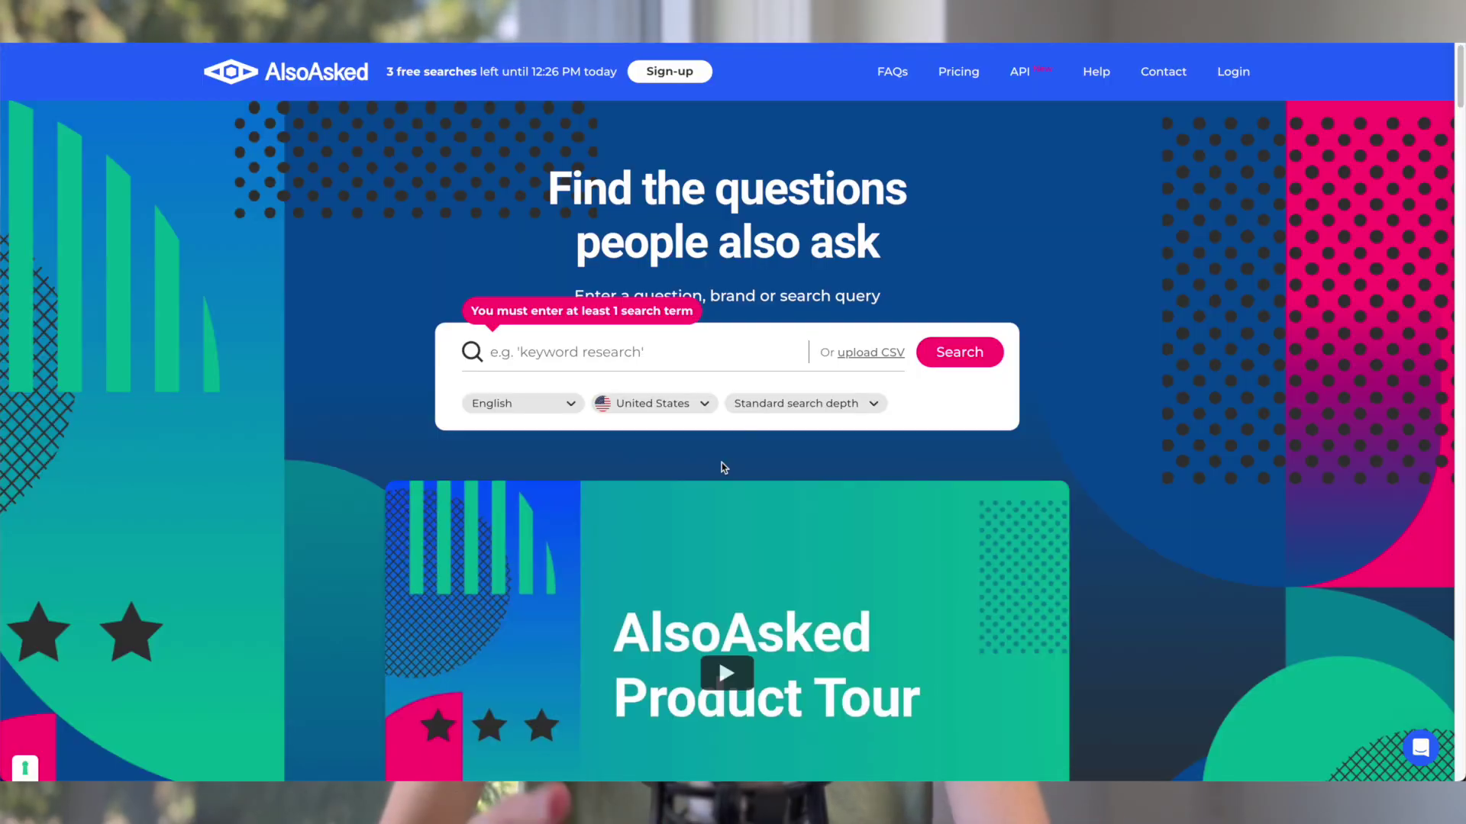
Step: Search AlsoAsked for 'Gym intimidation' and pan the question map across its branches
text(Gym intimidation)
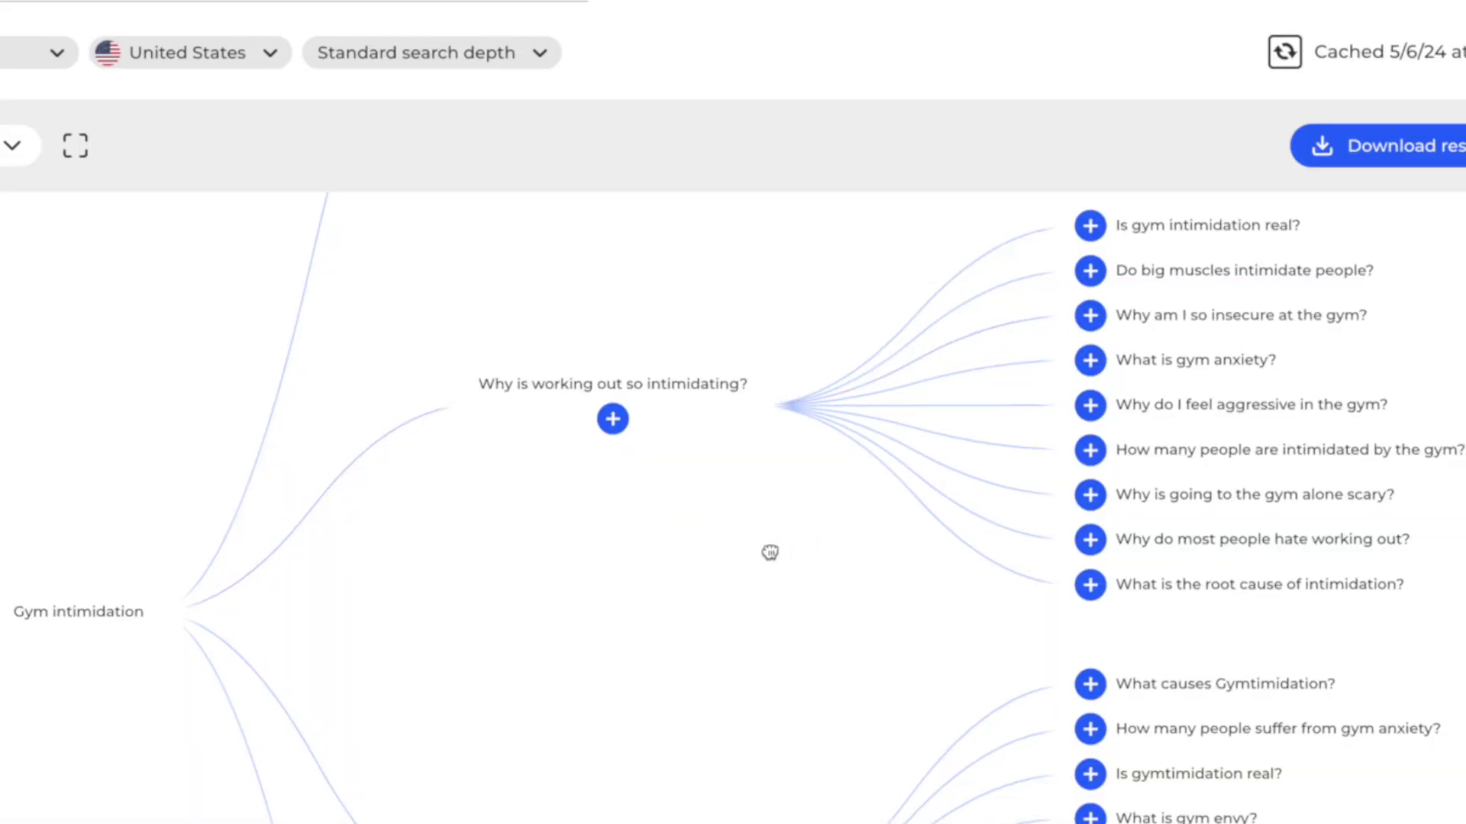
drag(745, 563, 494, 571)
drag(972, 578, 1219, 366)
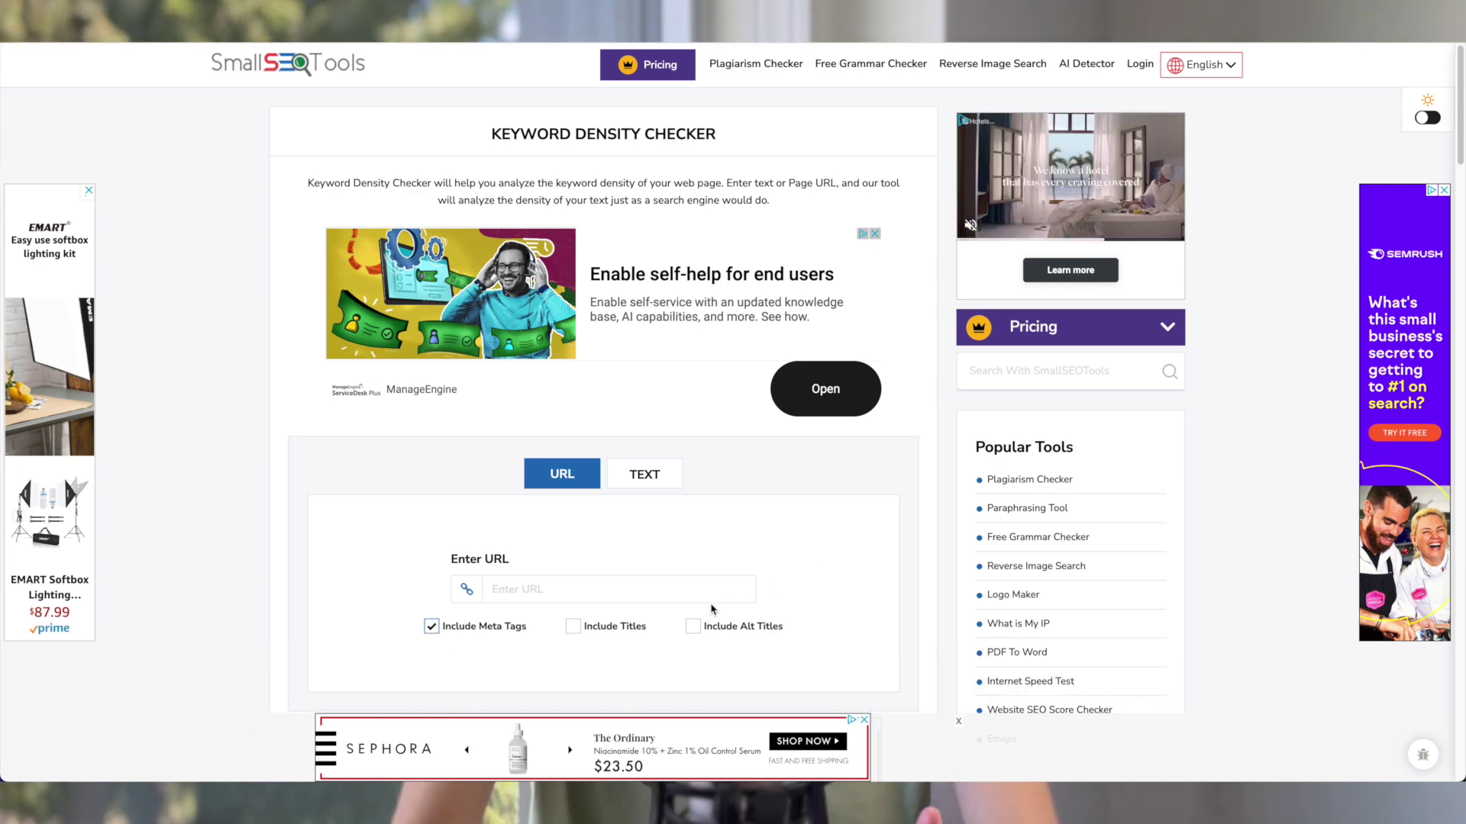
Step: Run a keyword density check on the Cleveland Clinic article URL and review Top Keywords
text(https://health.clevelandclinic.org/how-to-overcome-gym-anxiety-gymtimidation)
key(Return)
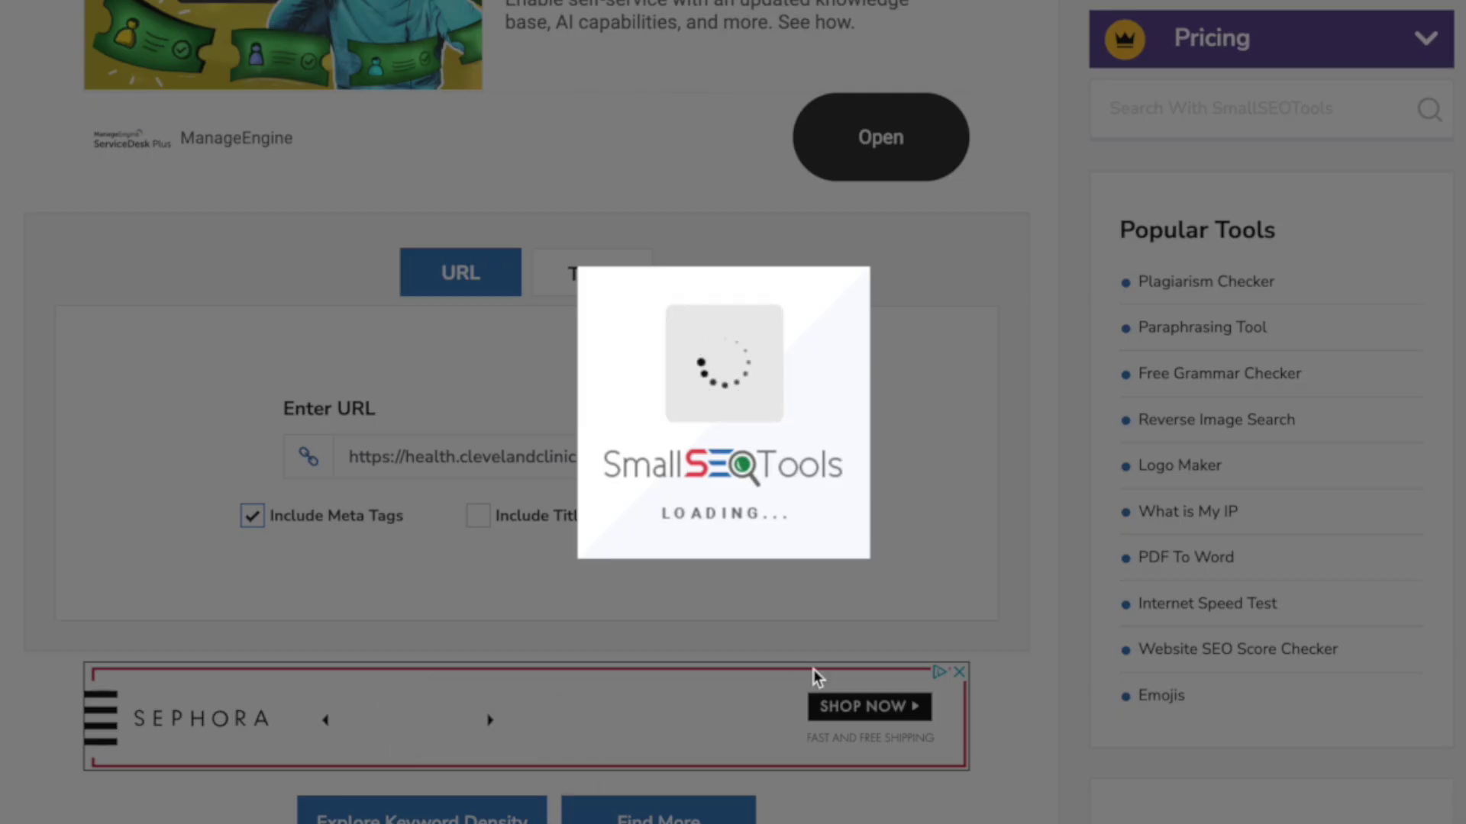
scroll(57, 279, down, 5)
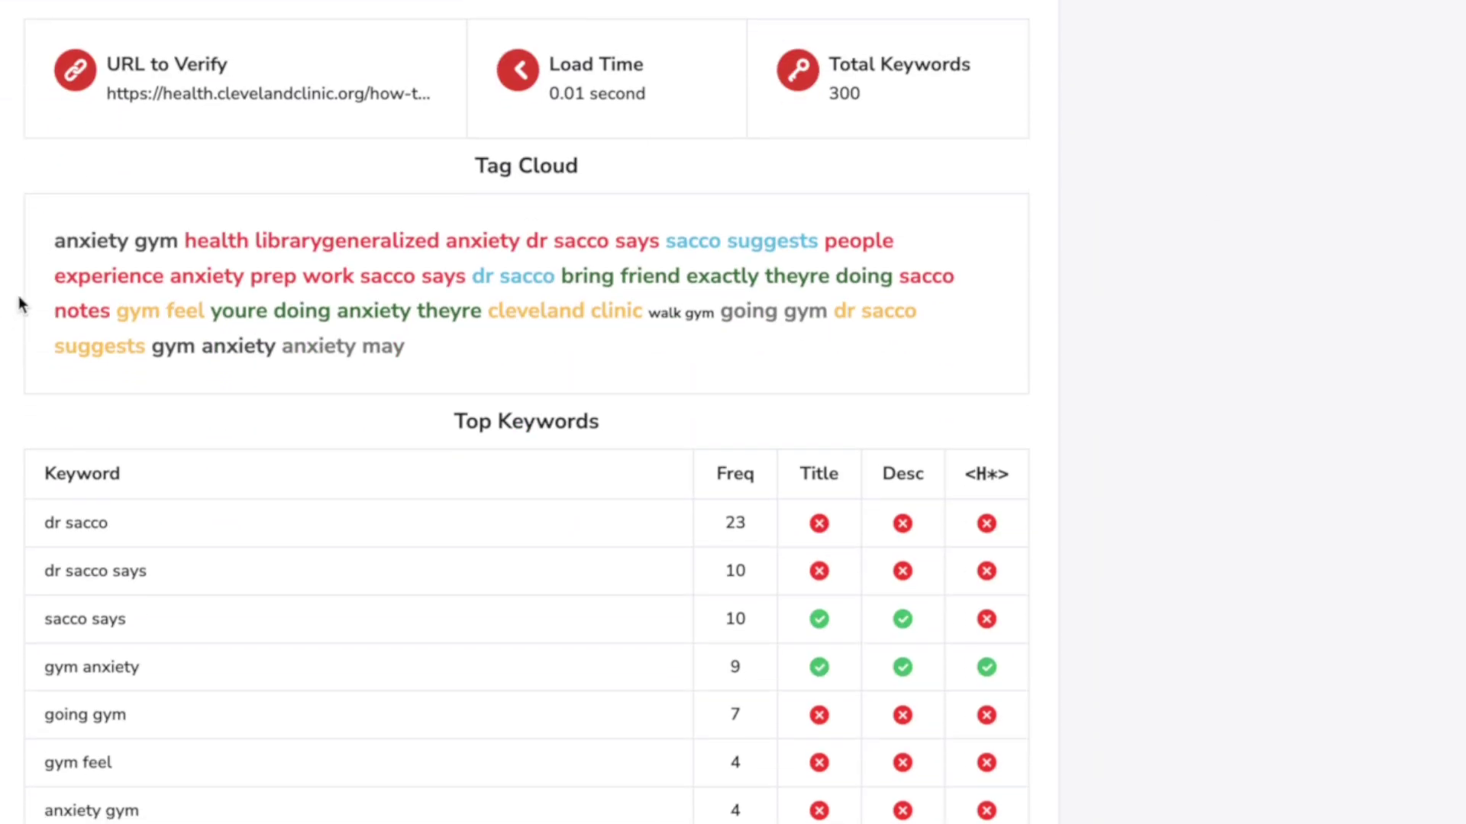
scroll(527, 412, down, 3)
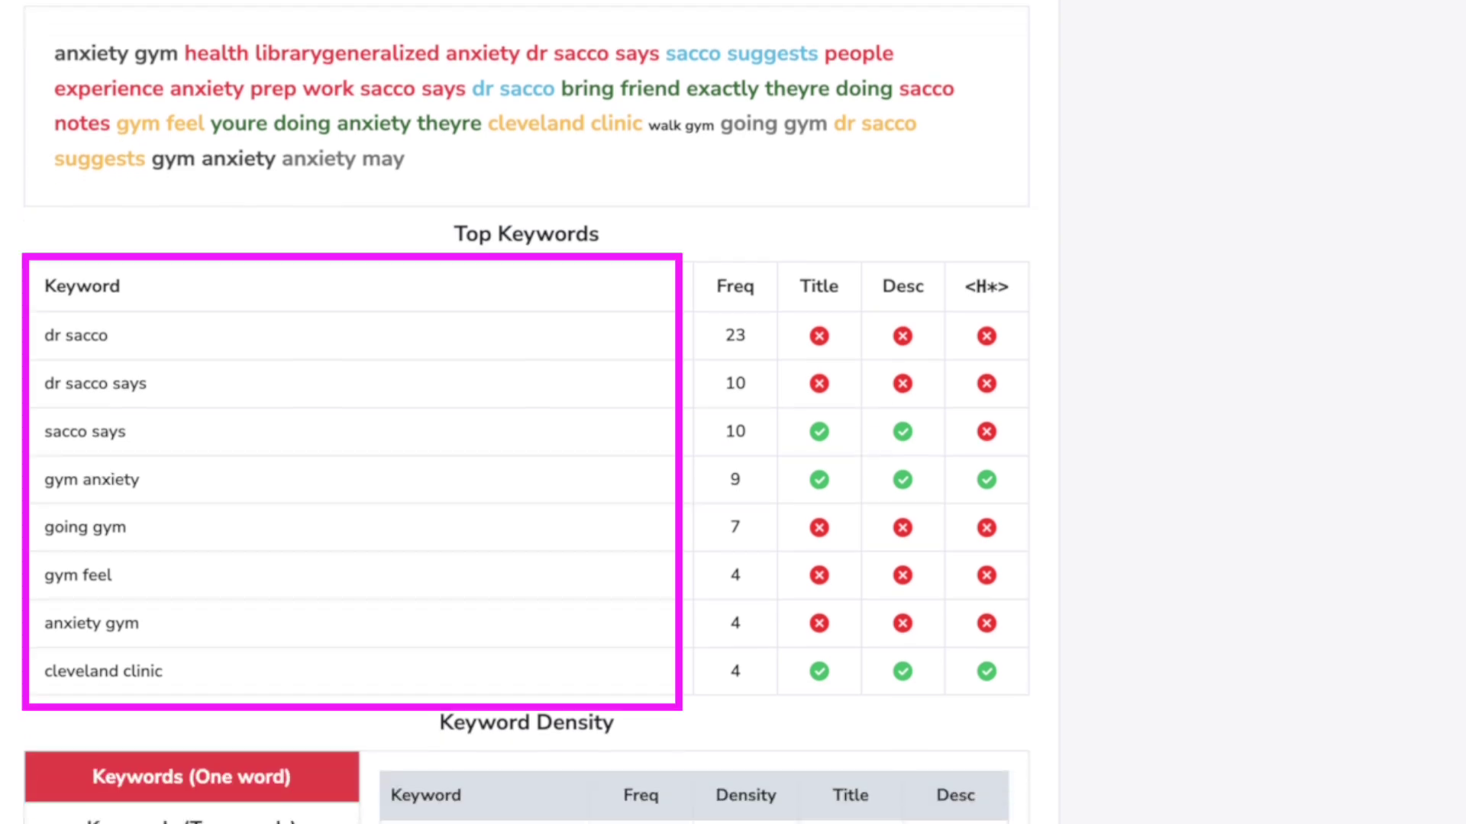
scroll(248, 361, down, 9)
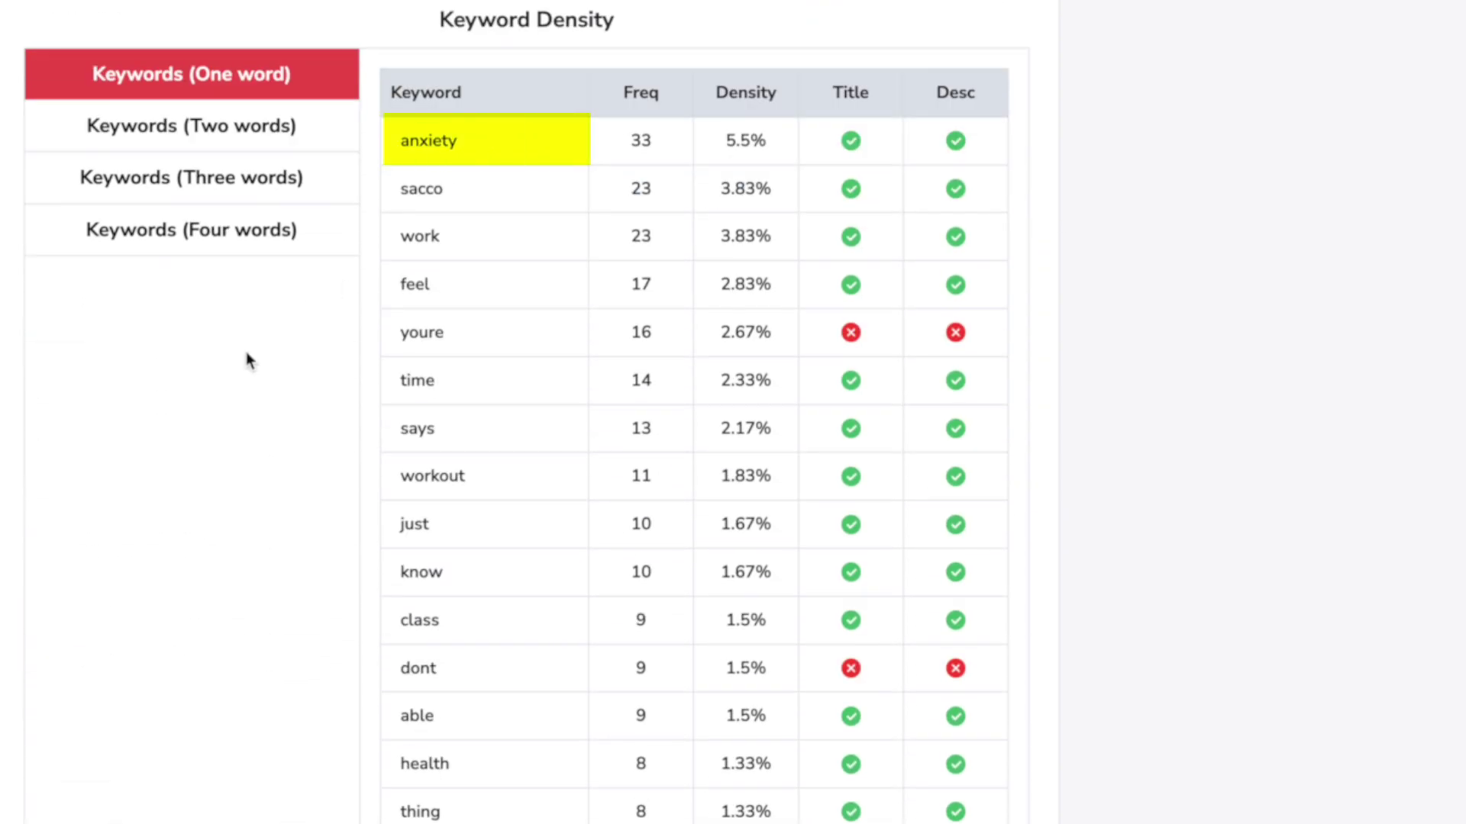
Step: Compare the two- and three-word keyword densities, then return to single-word results
click(252, 132)
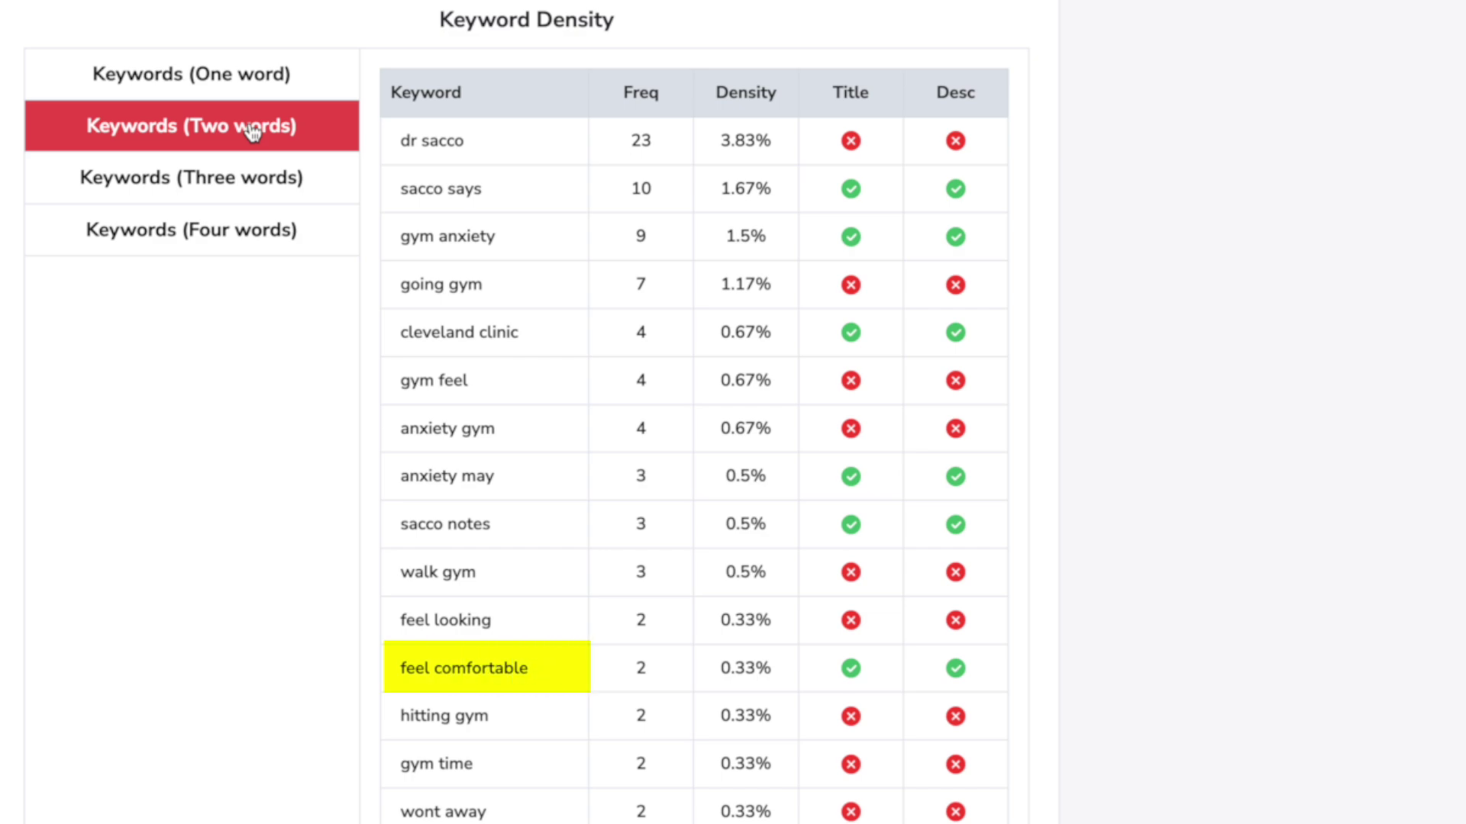
click(282, 184)
click(288, 242)
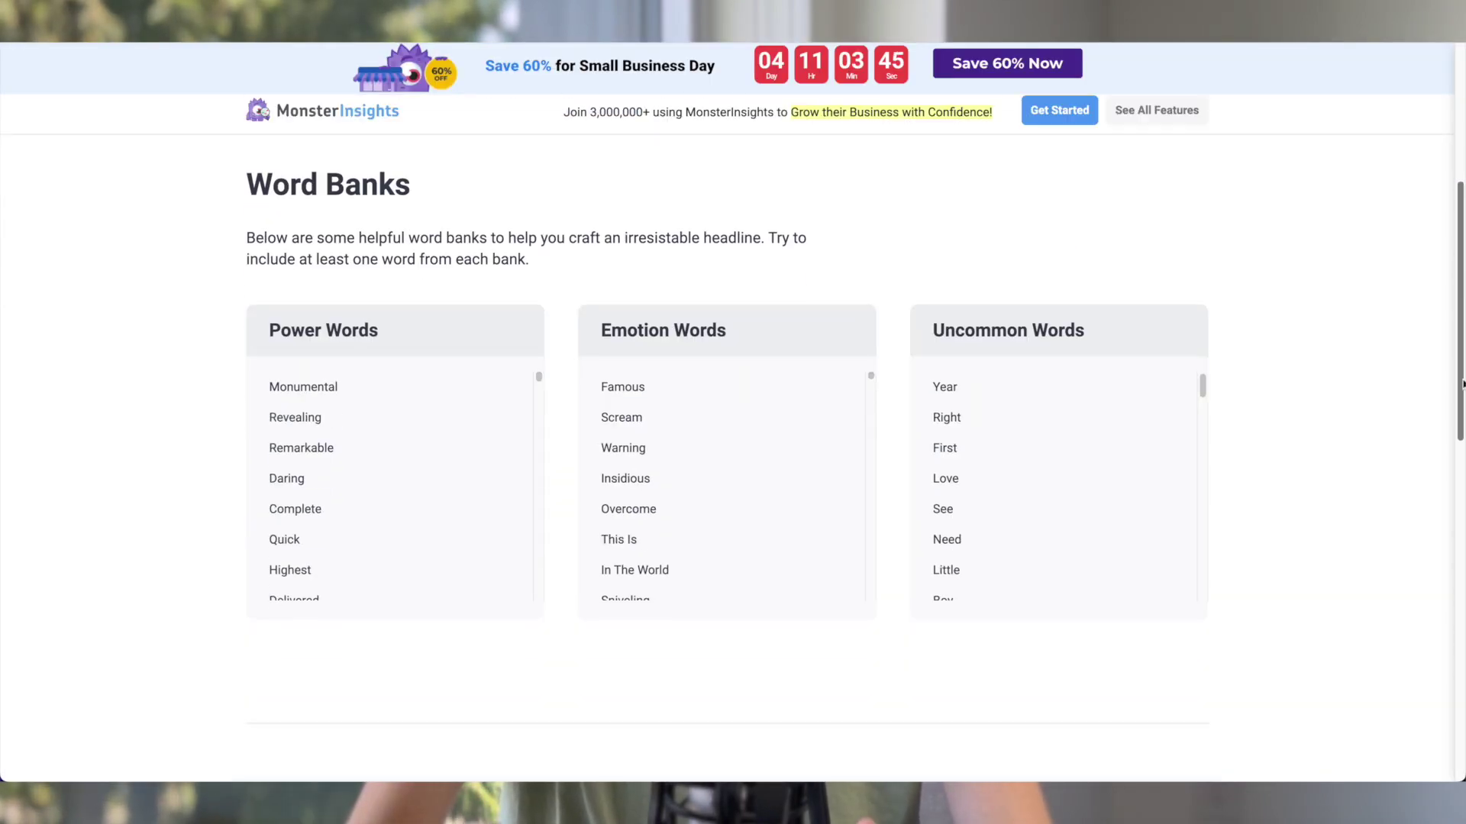
Step: Score the current headline 'How to Overcome Gym Intimidation' in the Headline Analyzer (87)
scroll(1458, 247, down, 4)
scroll(1450, 247, up, 9)
click(606, 396)
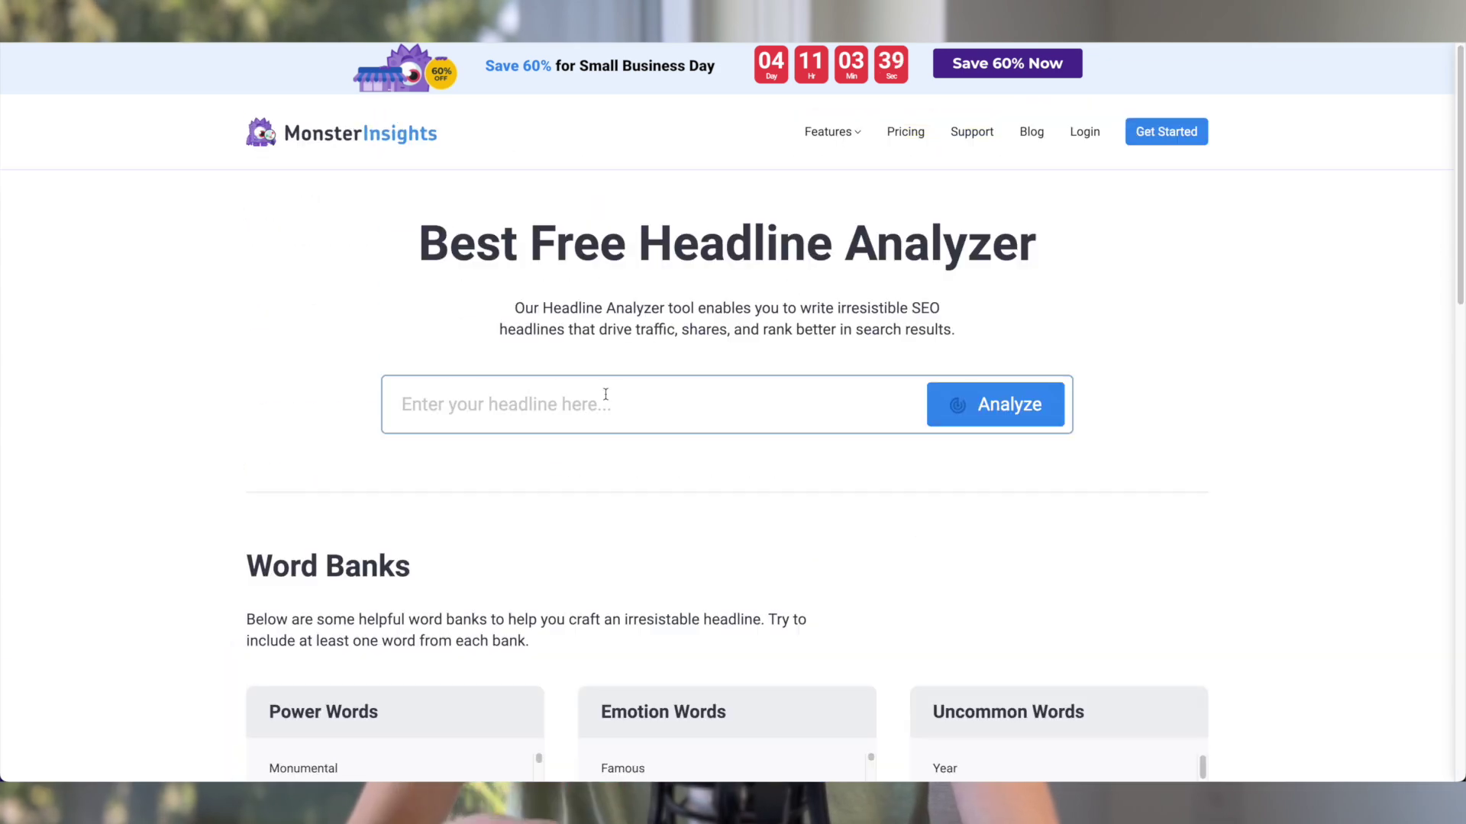
text(How to Overcome Gym Intimidation)
click(1046, 409)
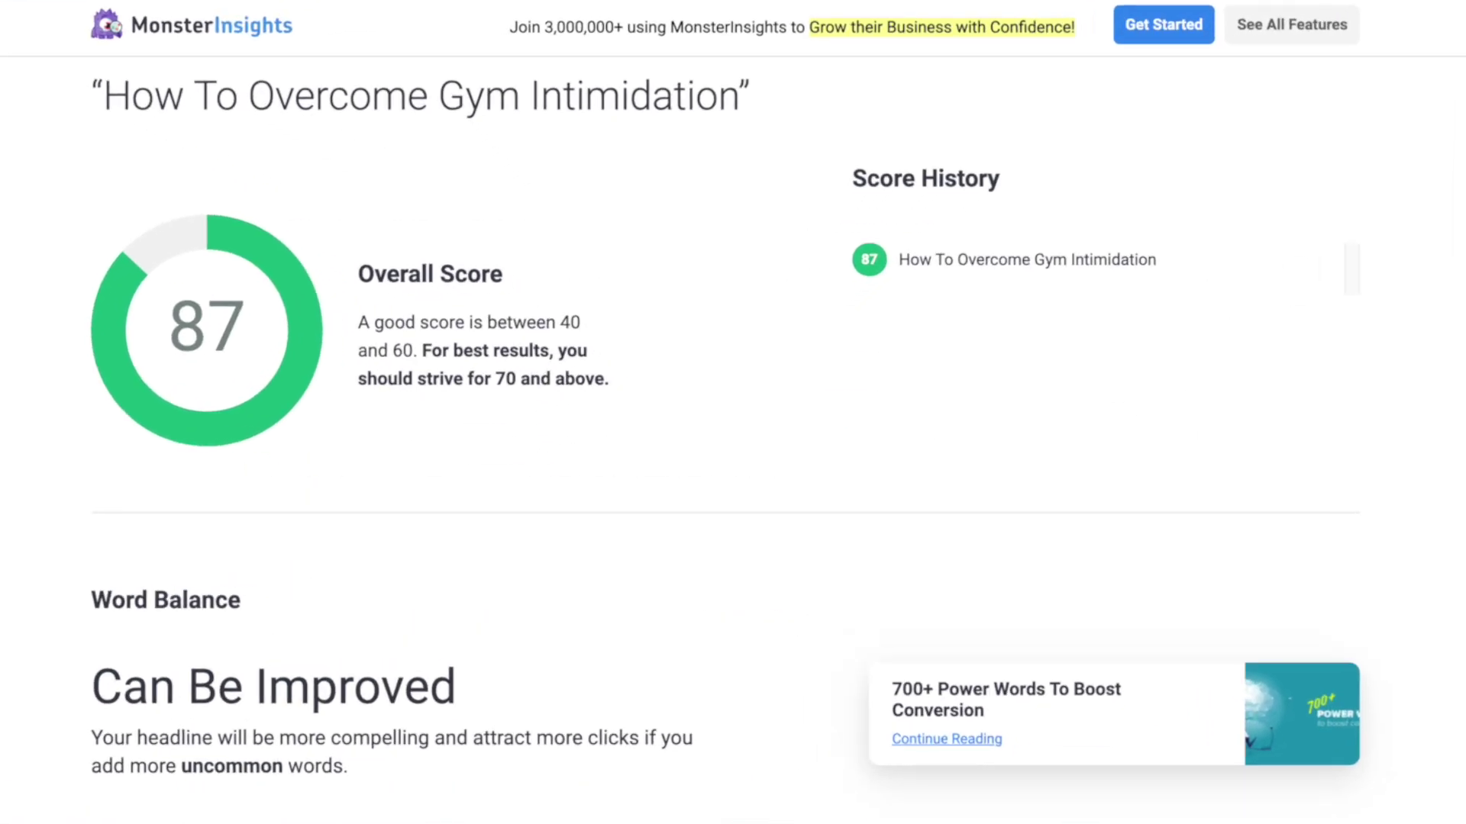
scroll(733, 442, down, 6)
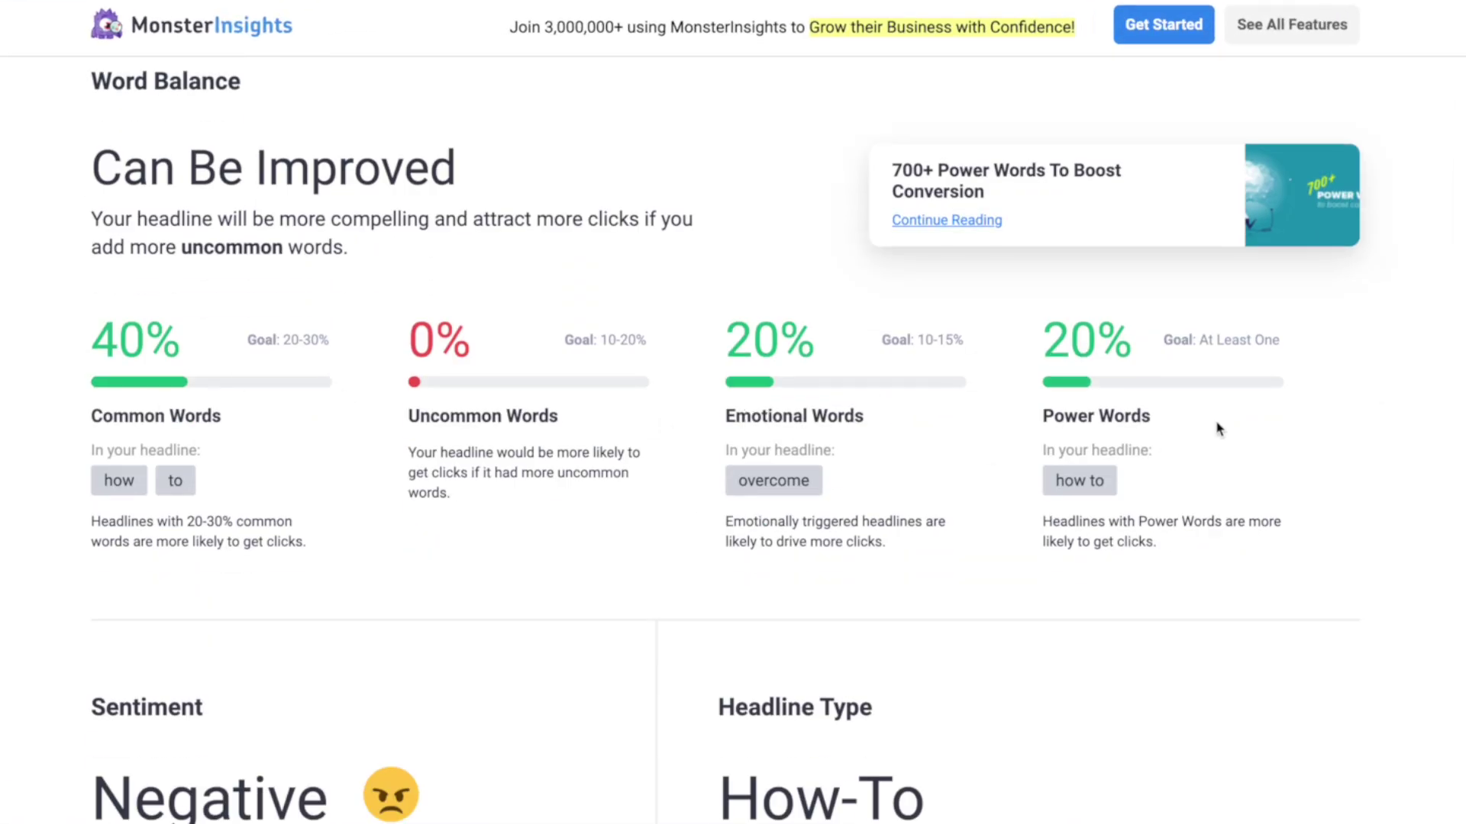
scroll(733, 443, down, 15)
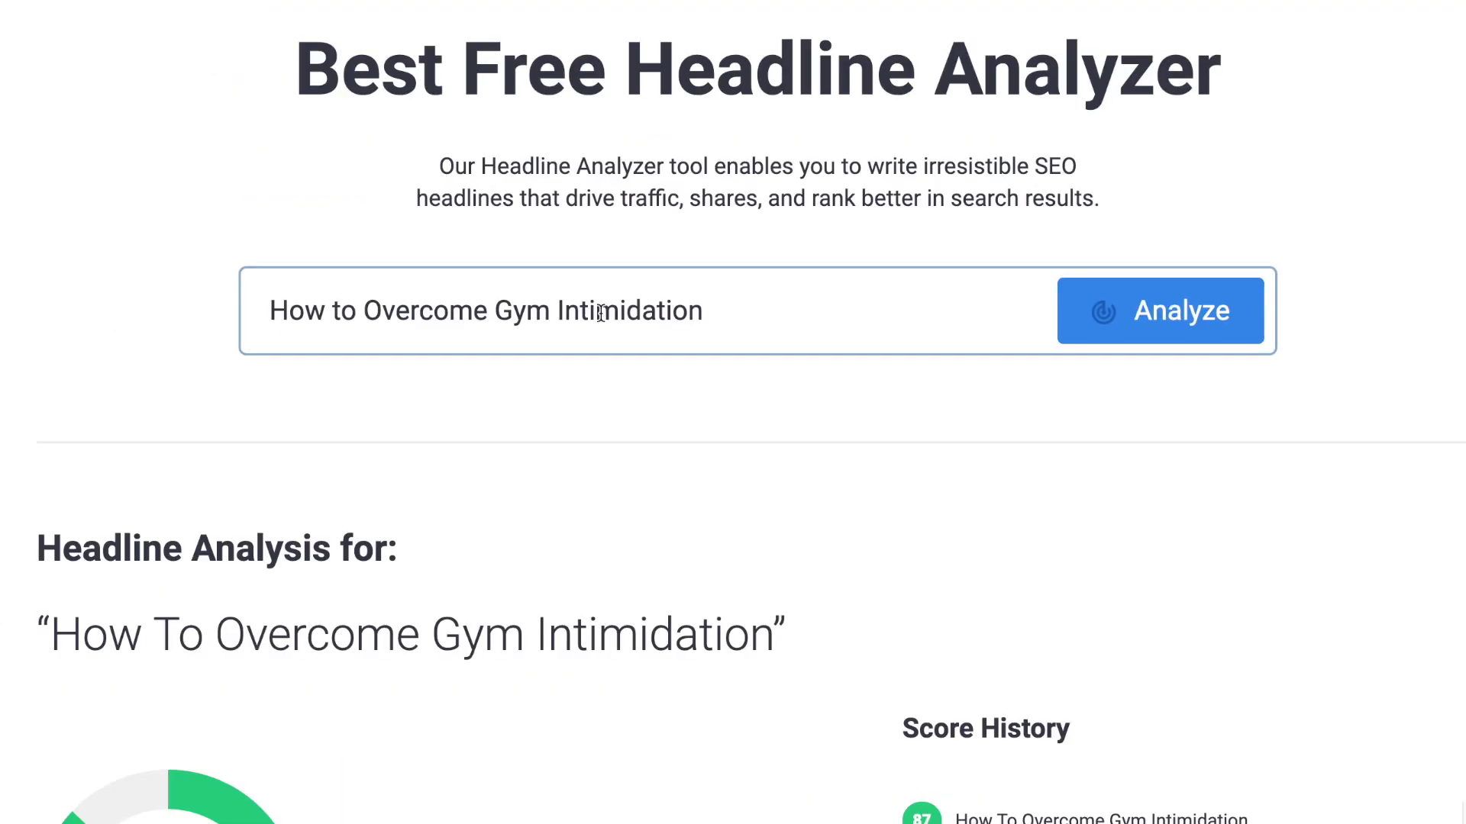
Step: Rewrite it as 'Gym Intimidation: 10 Proven Ways To Overcome Gym Anxiety' and rescore it (93)
drag(496, 312, 289, 313)
key(BackSpace)
click(668, 320)
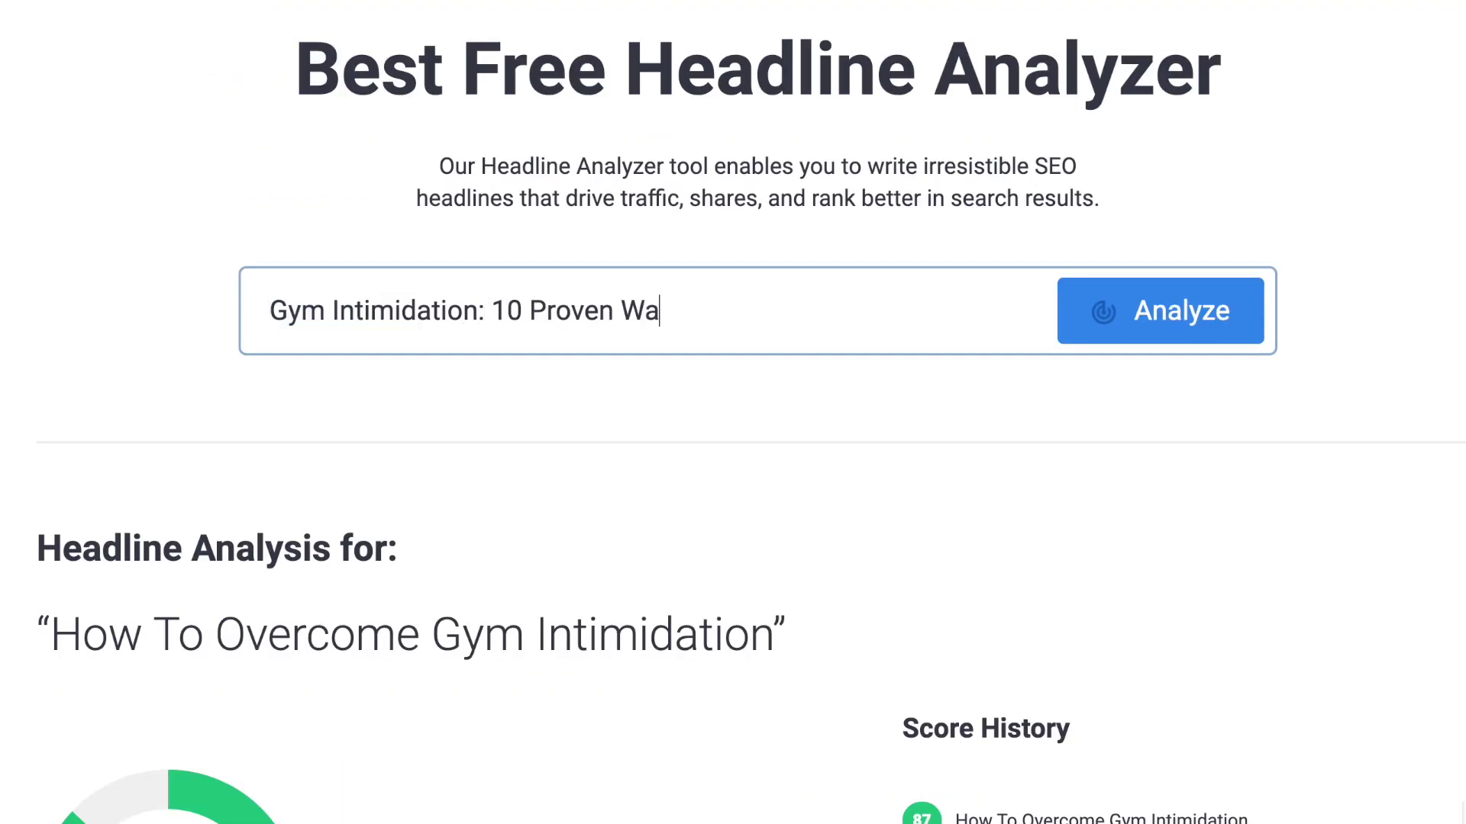
drag(738, 312, 950, 312)
key(BackSpace)
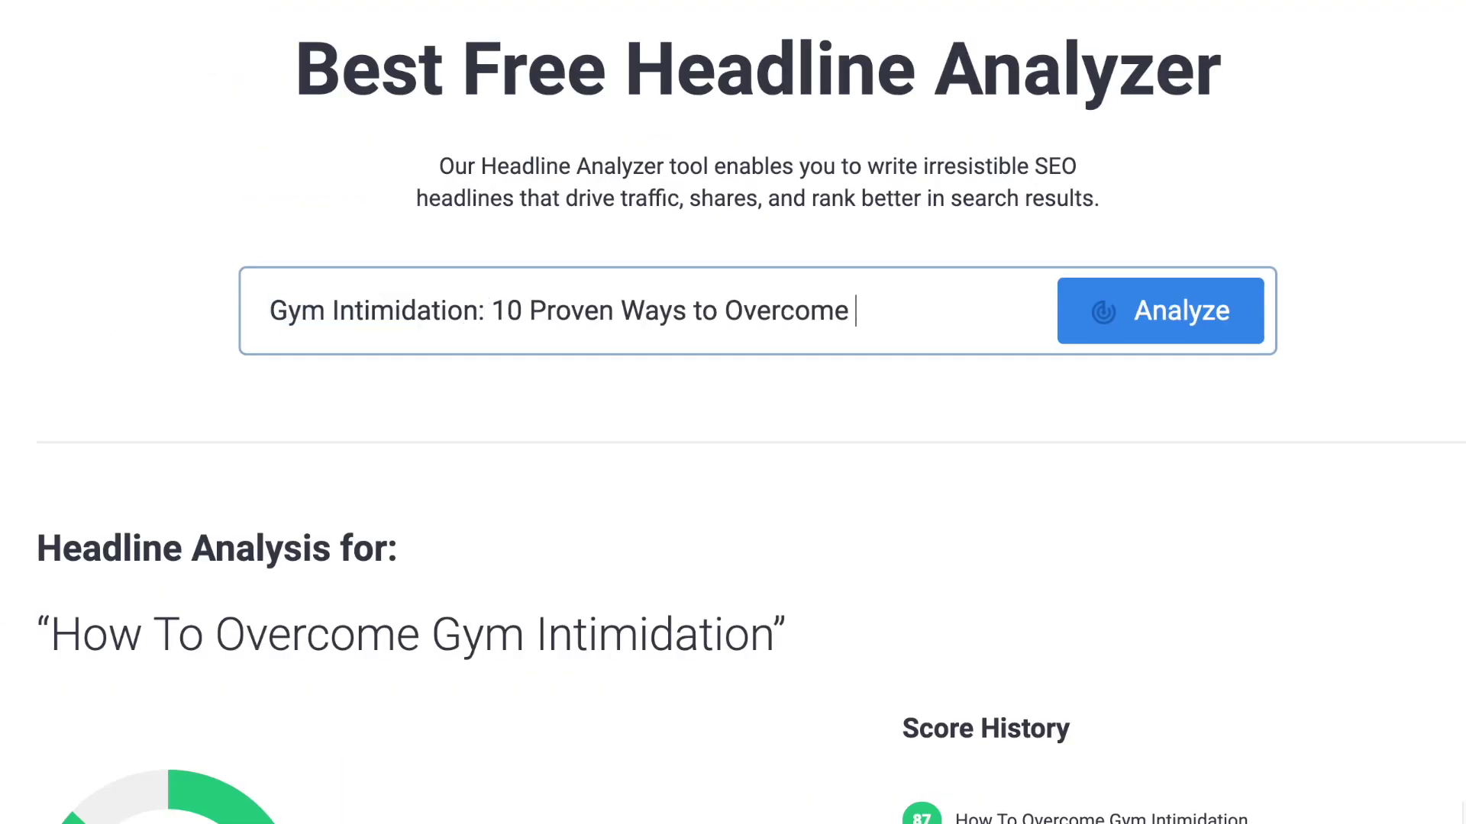
click(1217, 324)
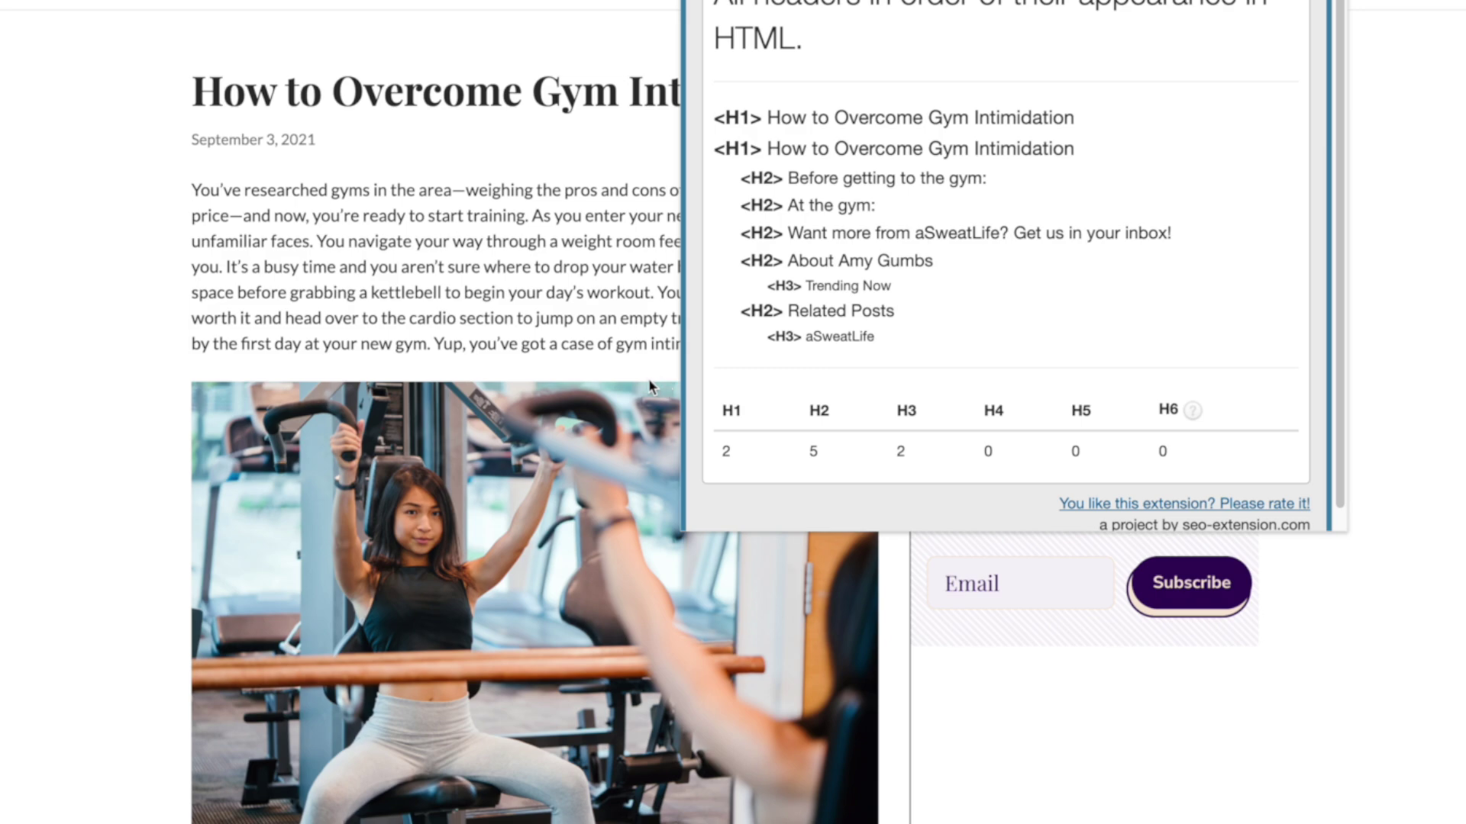
Step: Close the heading-check popup and scroll the post down to the 'Before getting to the gym:' section
click(542, 334)
scroll(717, 372, down, 10)
scroll(716, 372, down, 3)
scroll(291, 260, down, 1)
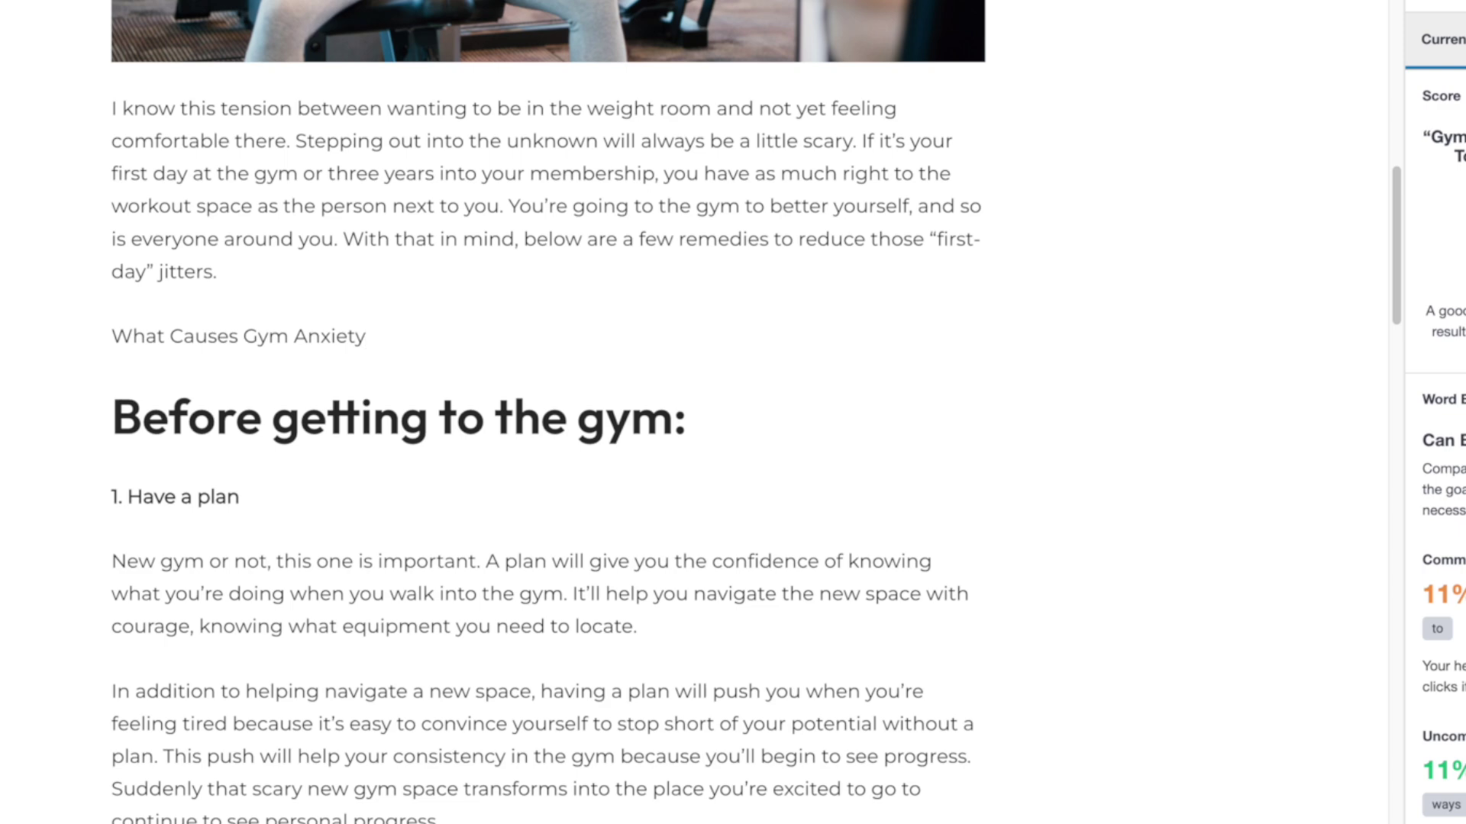
Step: Make 'What Causes Gym Anxiety' a heading and append 'and this helps to beat gym intimidation'
triple_click(144, 339)
click(137, 282)
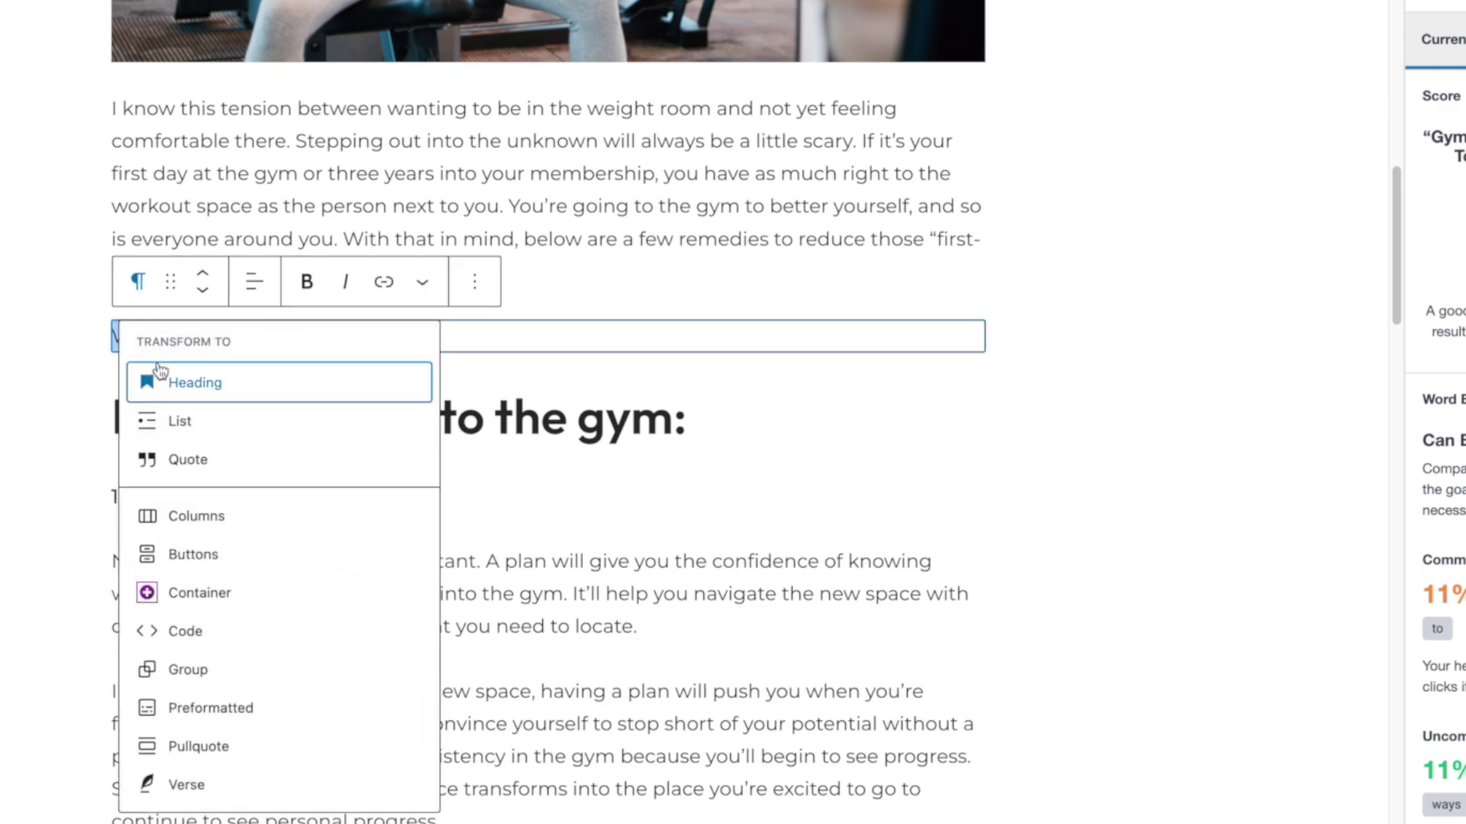
click(162, 377)
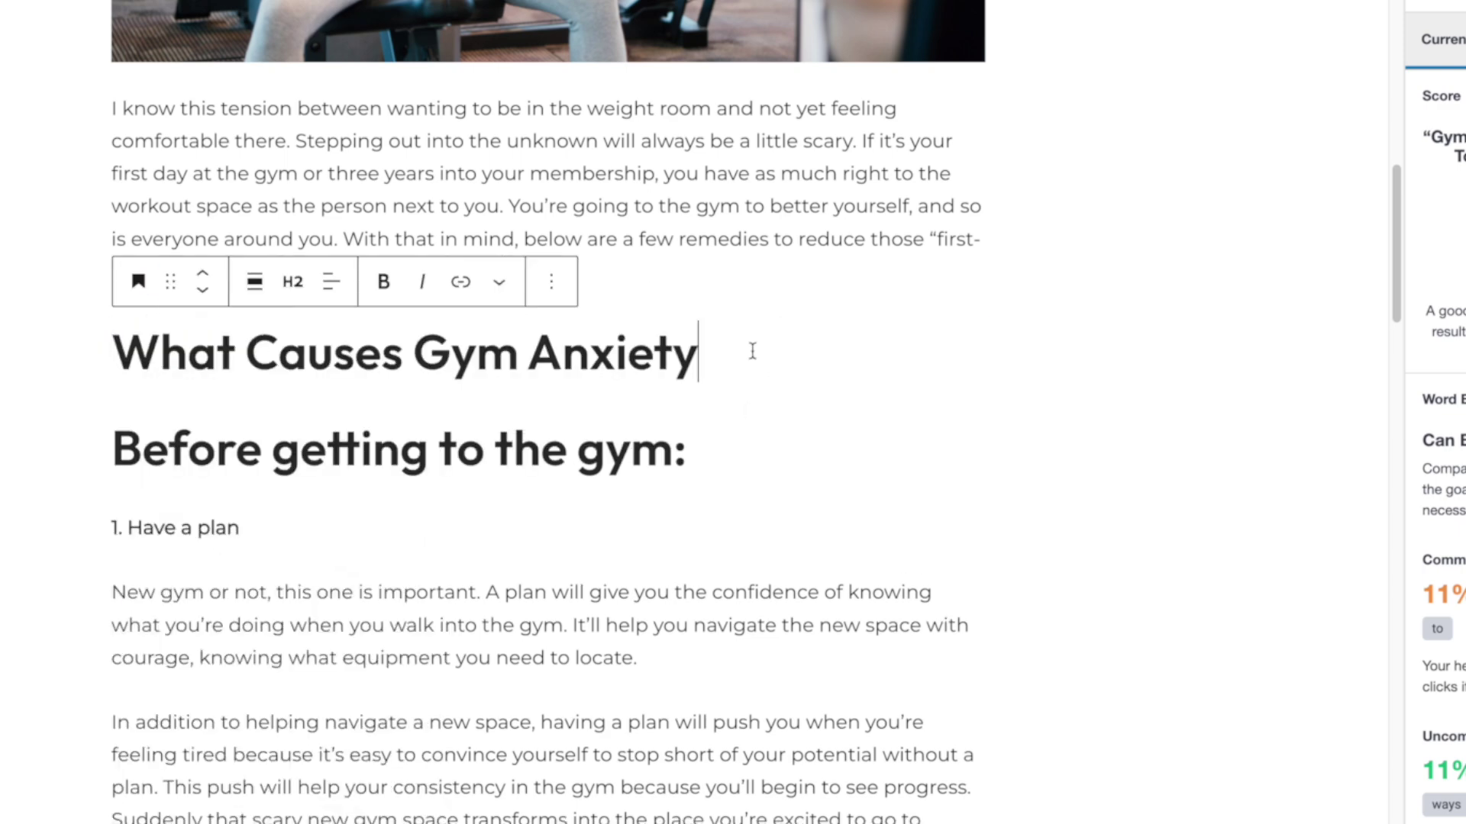
key(Return)
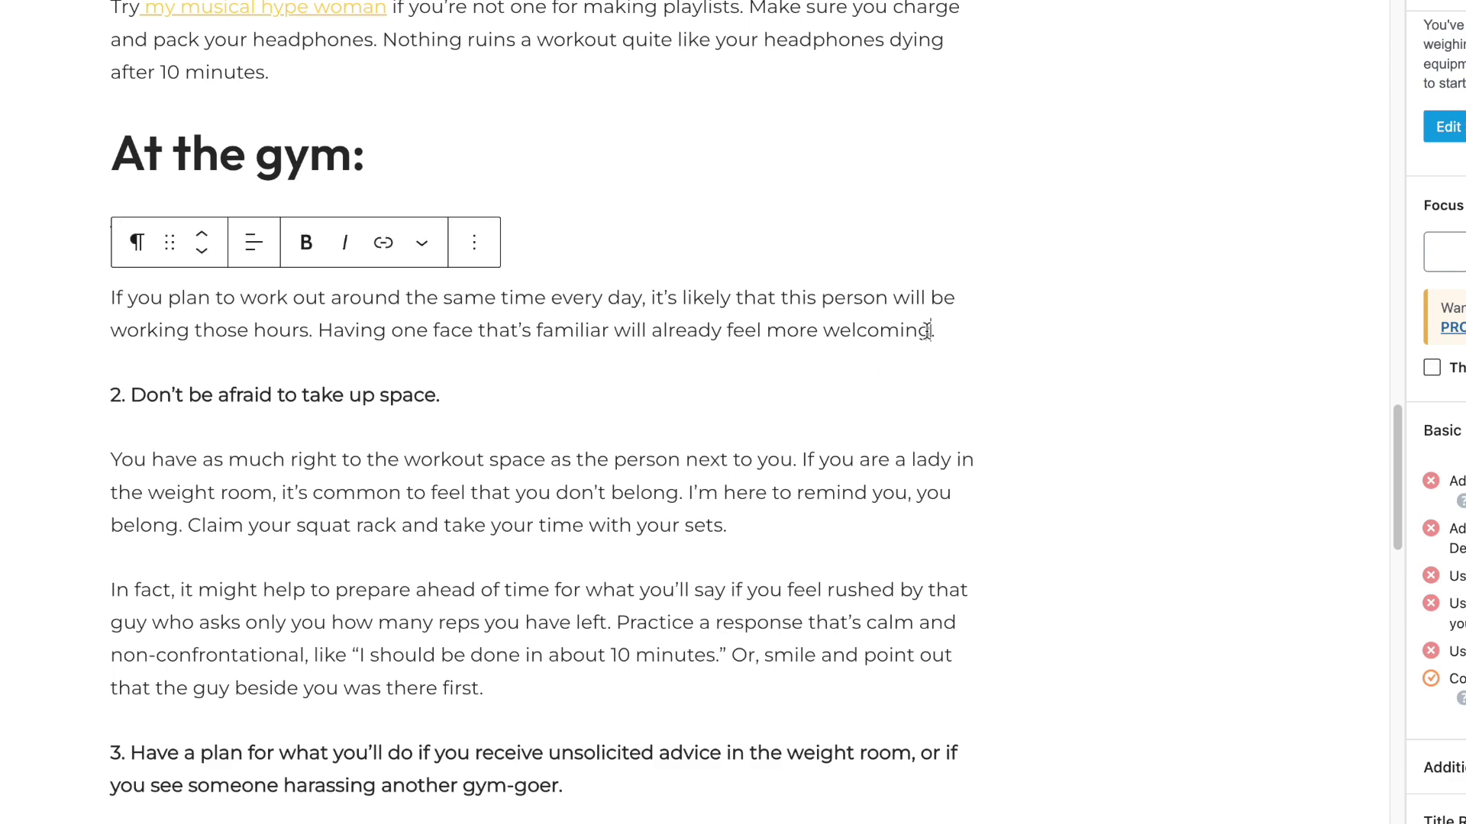
text(and this help)
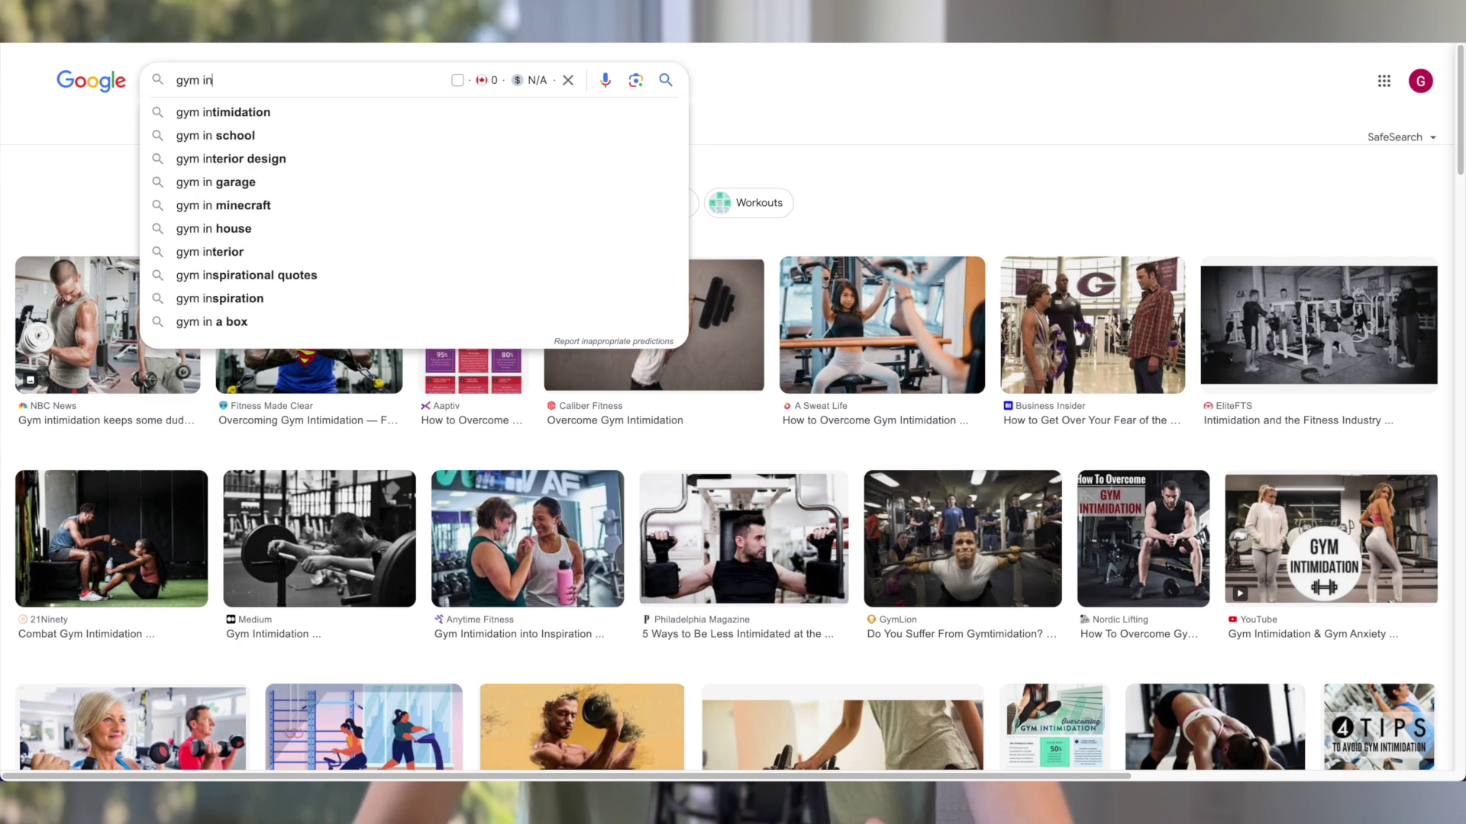
Step: Search Google Images for gym intimidation and preview the A Sweat Life gym photo
key(Return)
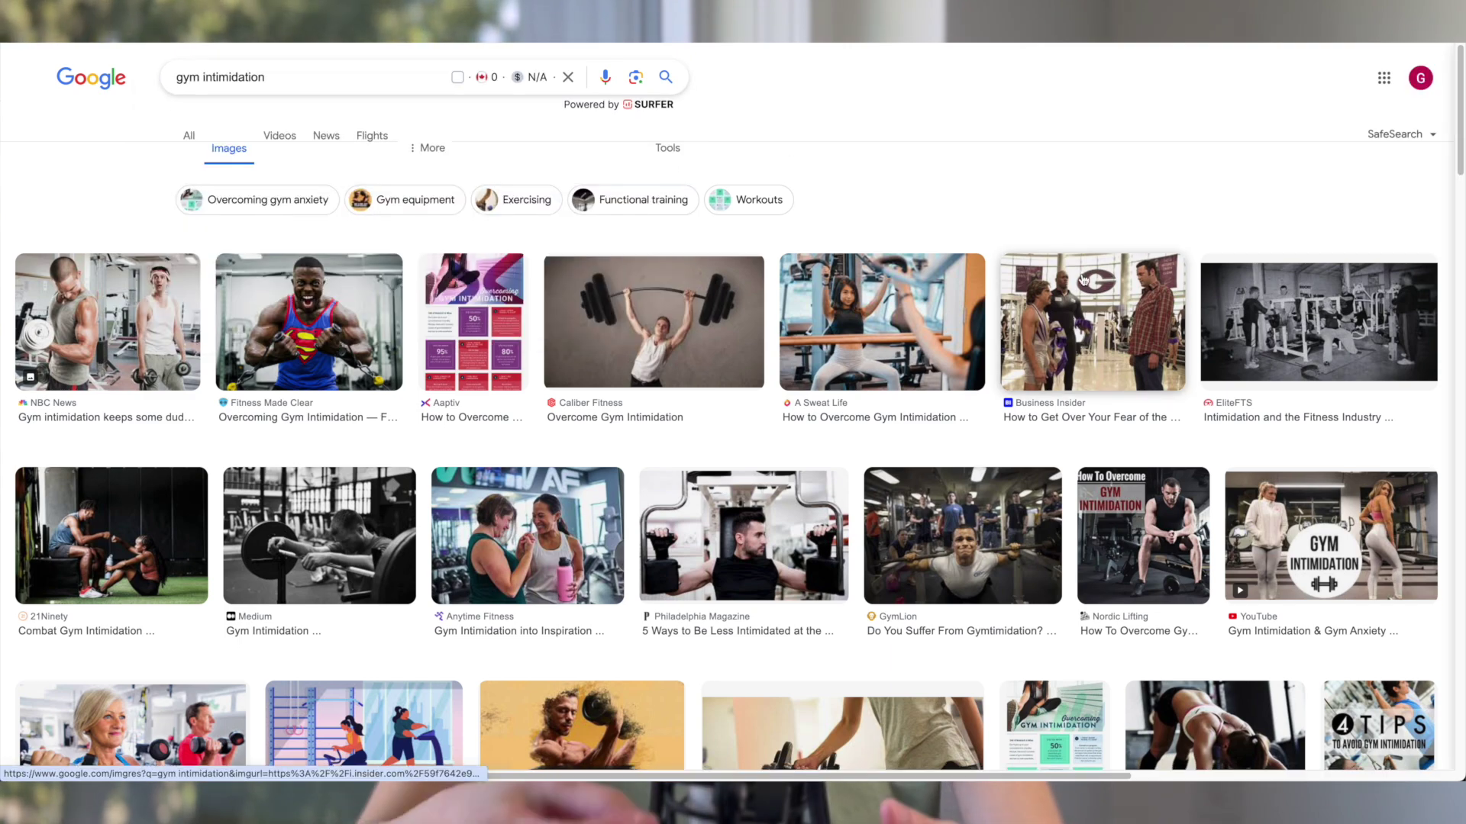
scroll(1090, 298, down, 3)
scroll(1090, 298, up, 1)
click(889, 236)
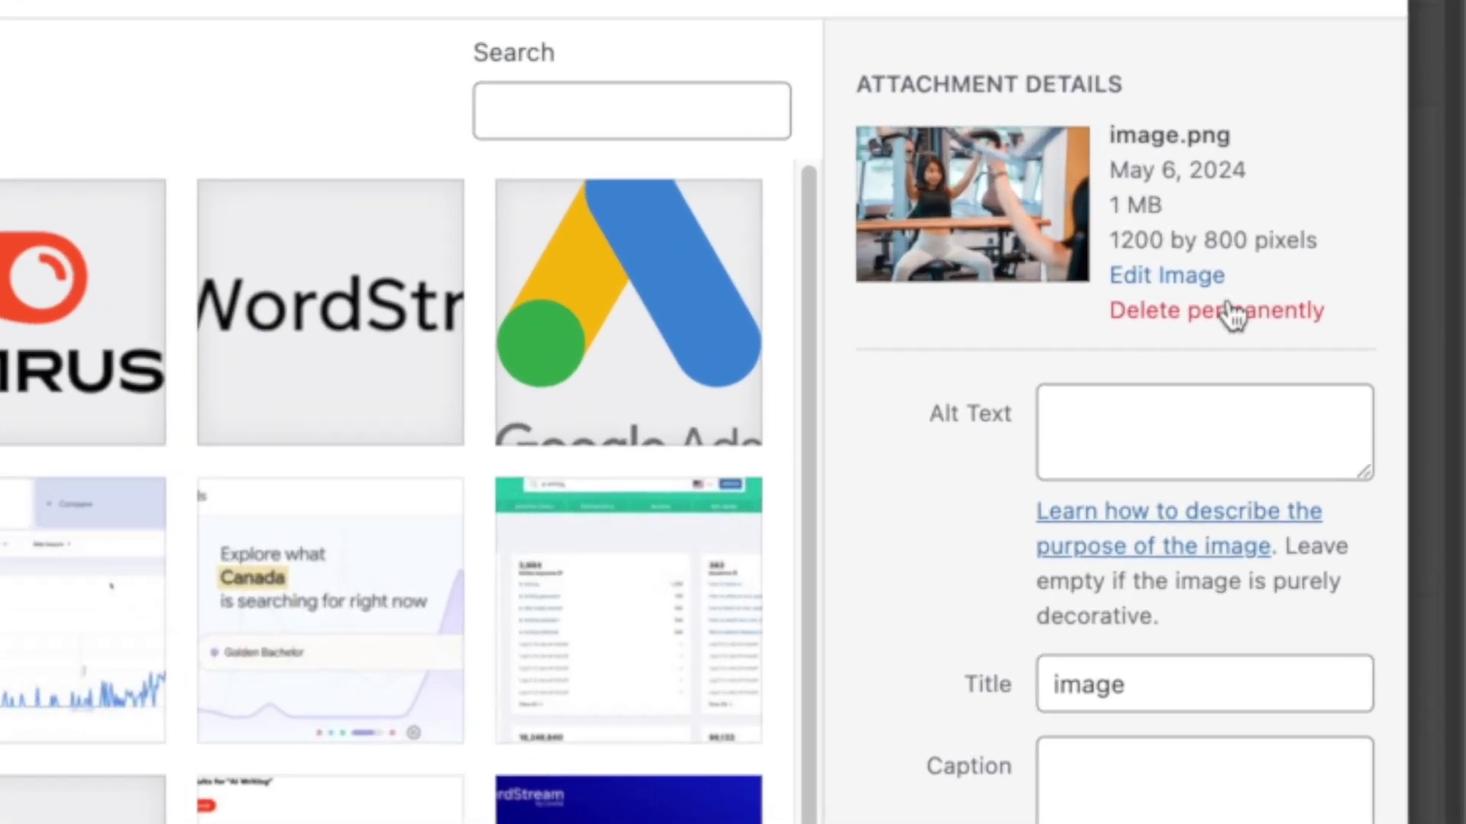
Step: Begin the gym photo's alt text and edit the slug to 10-ways-to-overcome-gym-intimidation
click(1225, 415)
text(10-ways-to-overcome-gym-in)
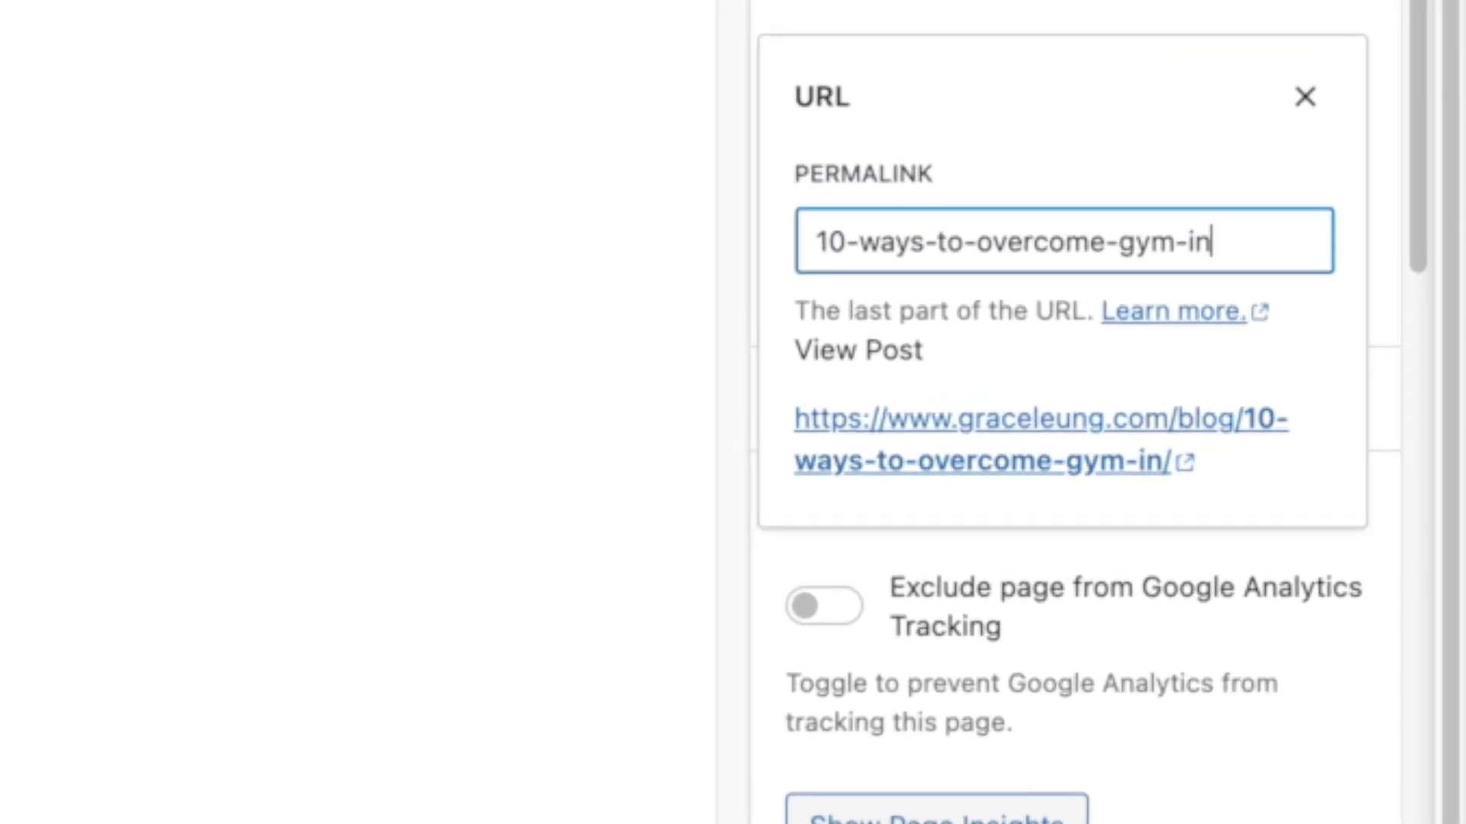
text(tion)
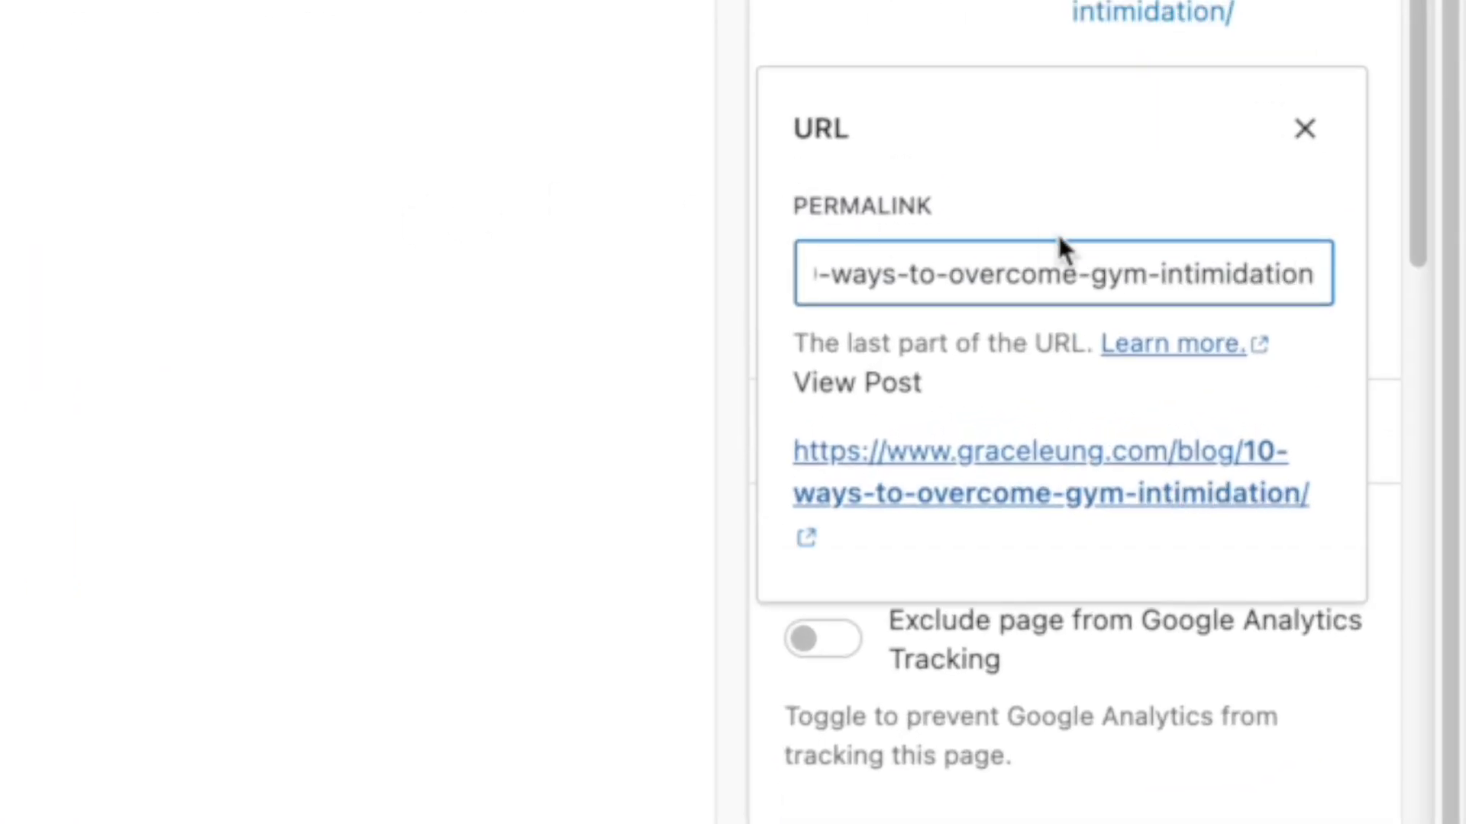
key(Home)
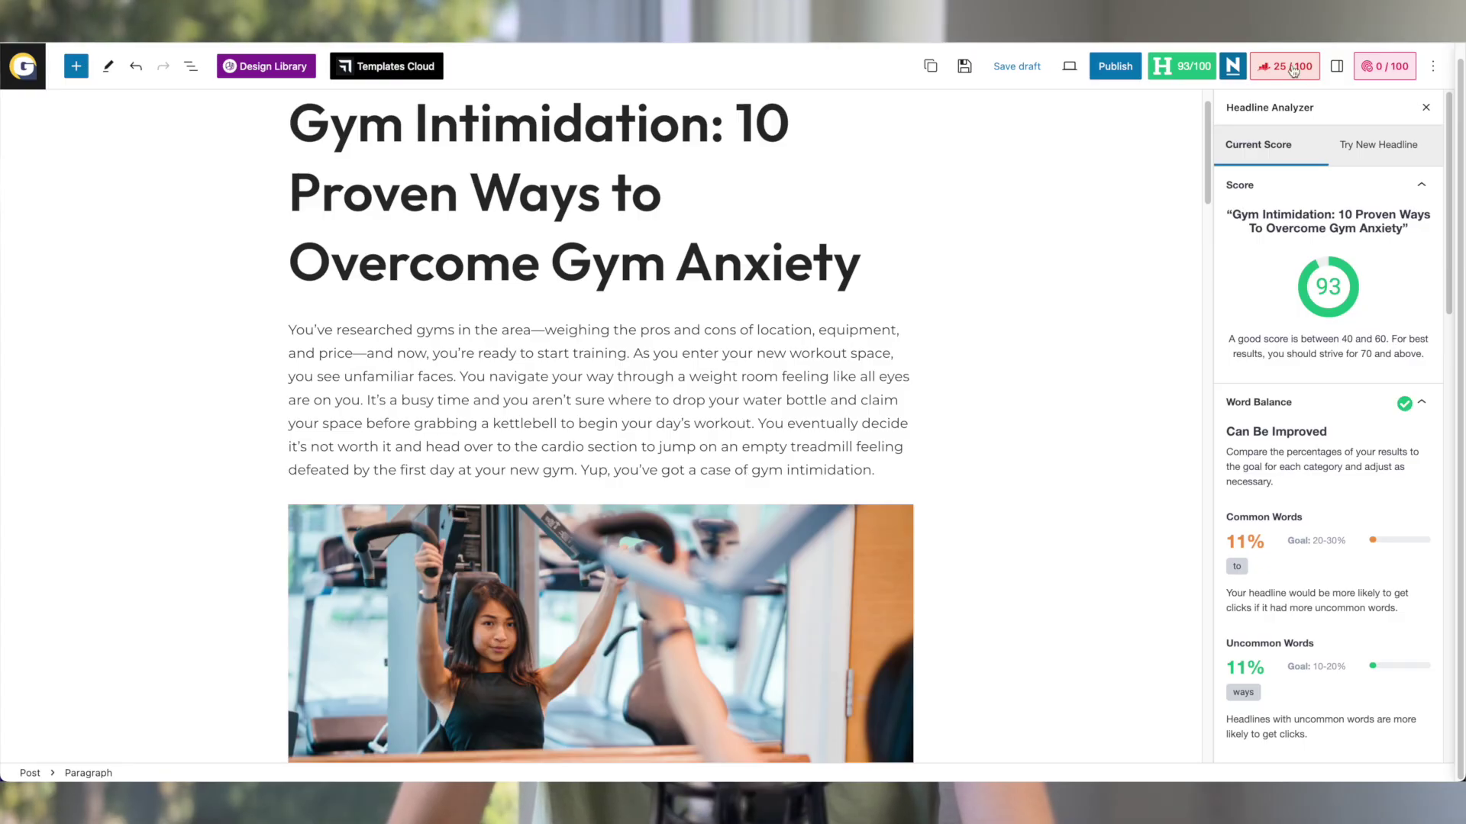
Step: Set the Rank Math focus keyword to 'gym intimidation'
click(1290, 67)
click(1235, 412)
text(gym i)
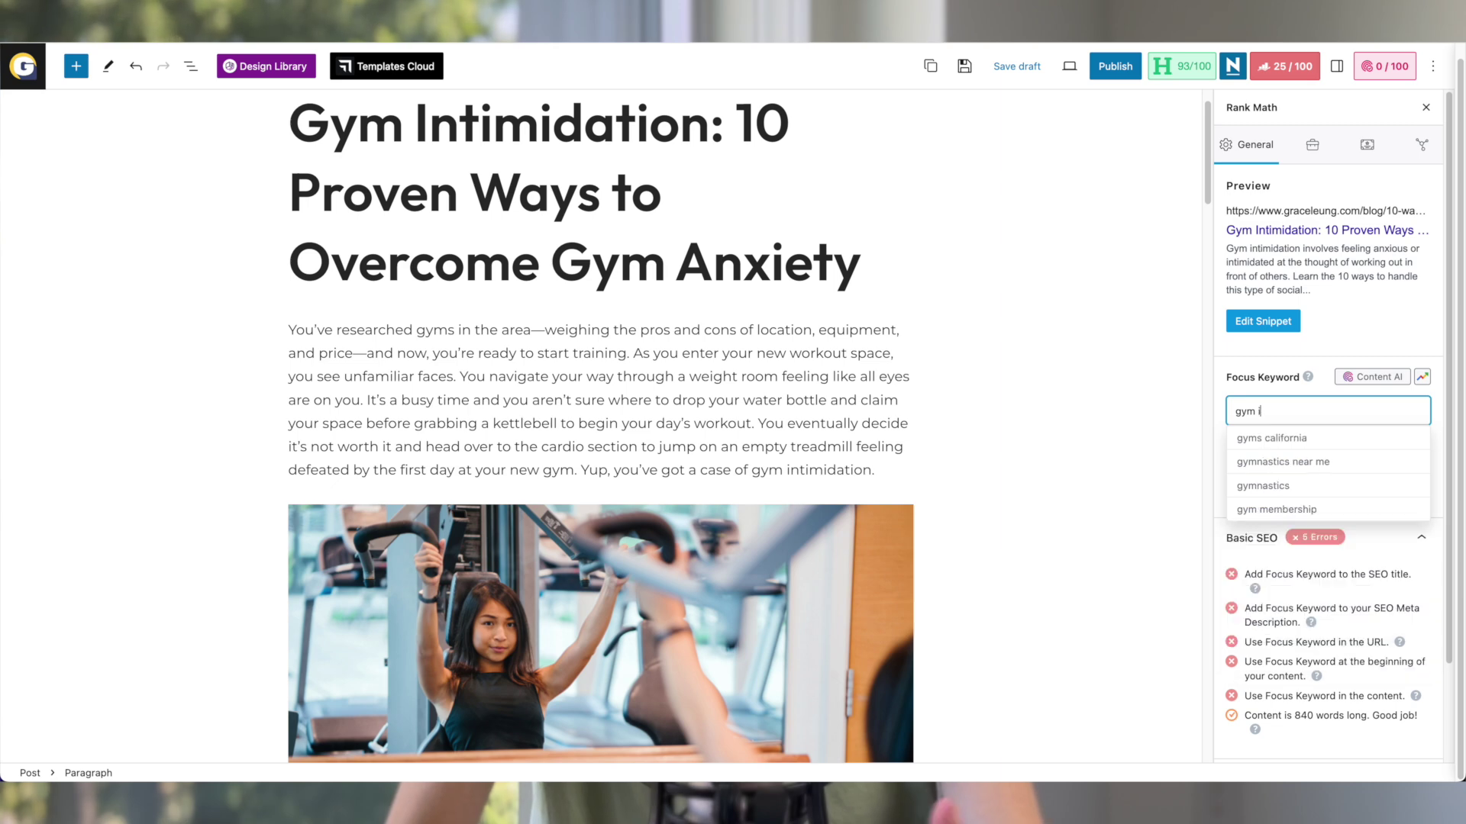
text(ntimidation)
key(Return)
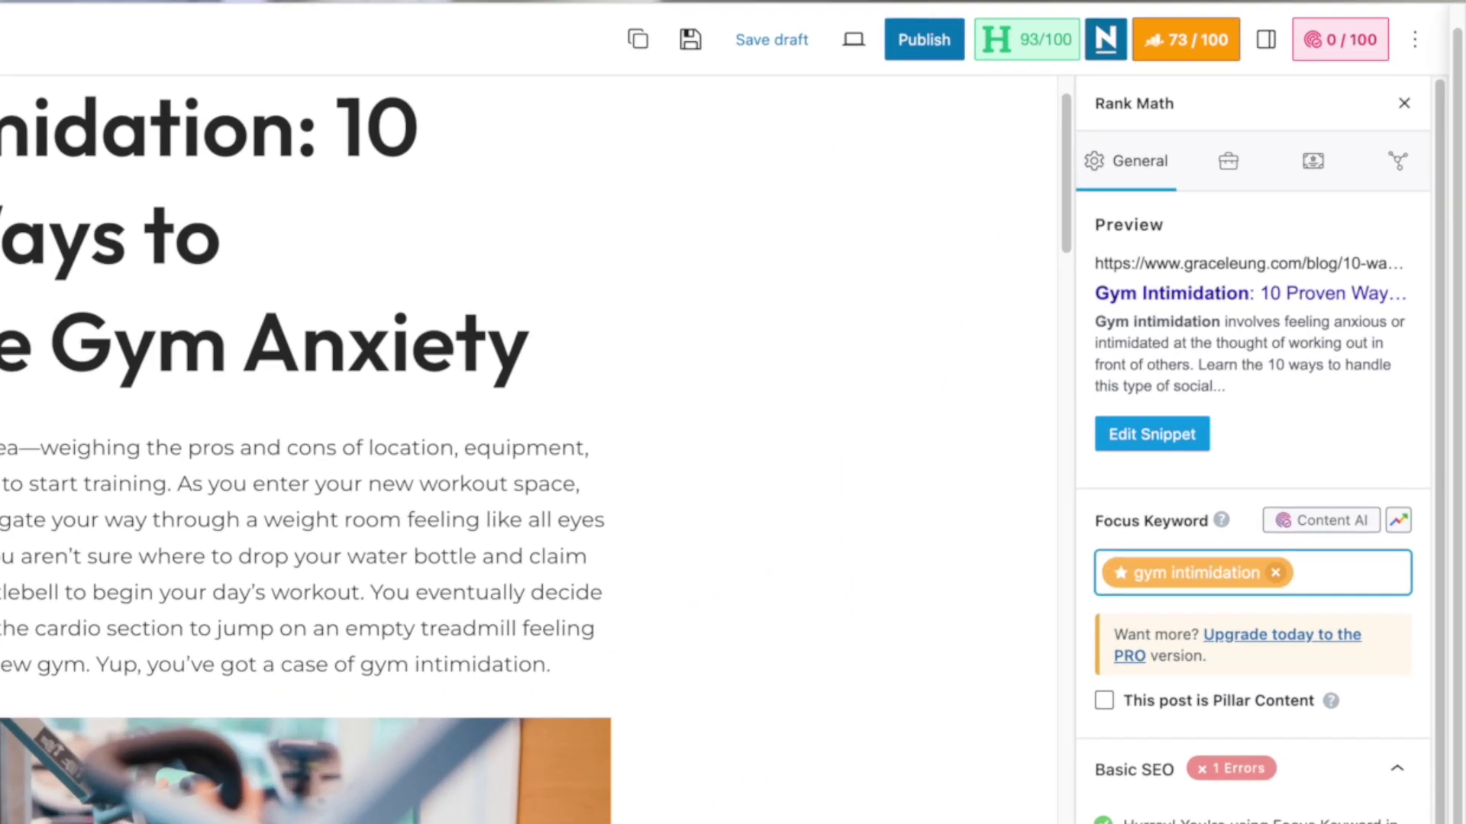
Step: Collapse the Basic SEO checklist and expand Additional to show its 3 errors
scroll(1345, 599, down, 3)
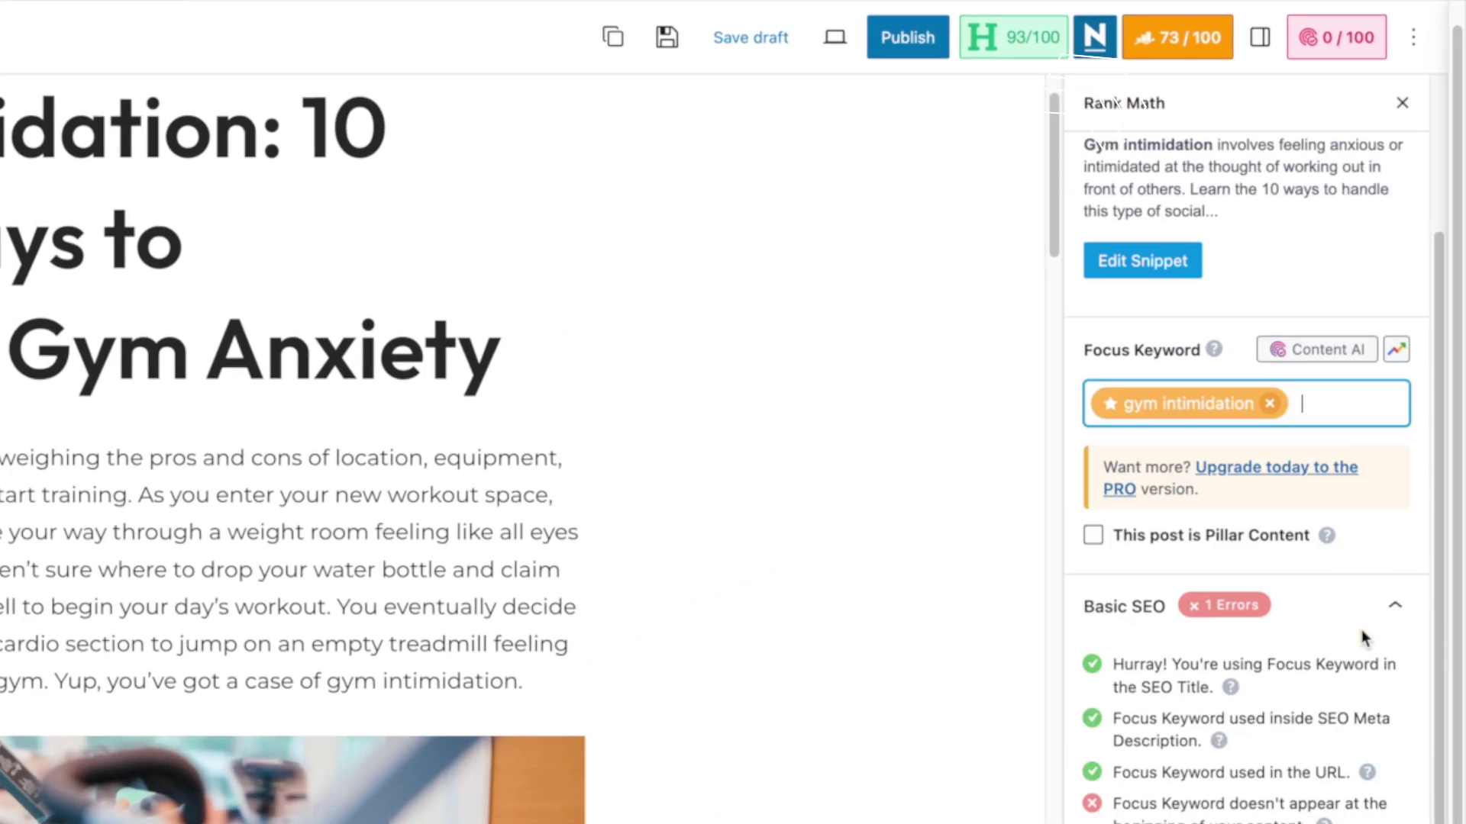
click(1395, 605)
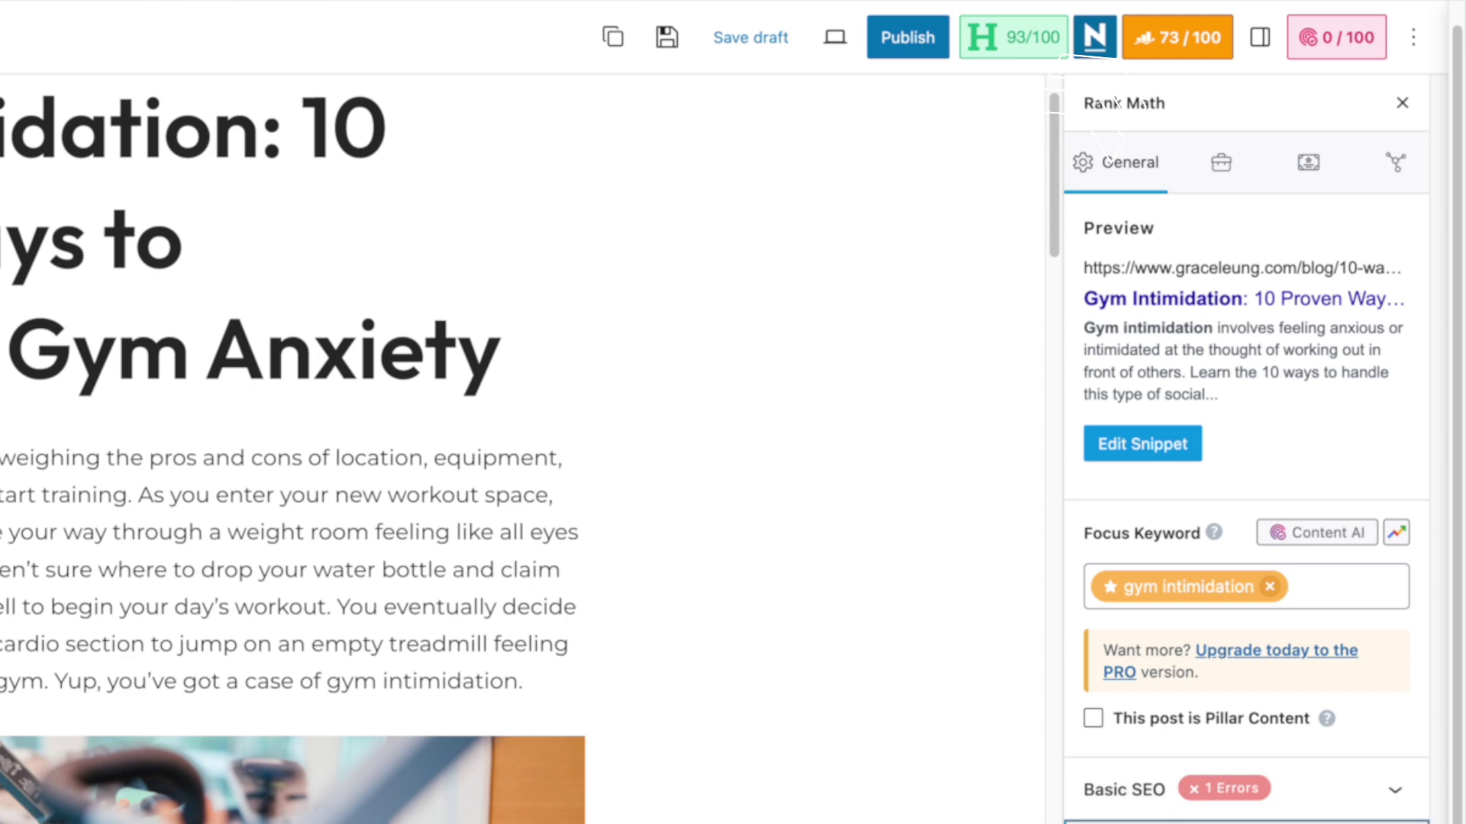
scroll(1344, 611, down, 3)
click(1395, 579)
scroll(1246, 458, down, 5)
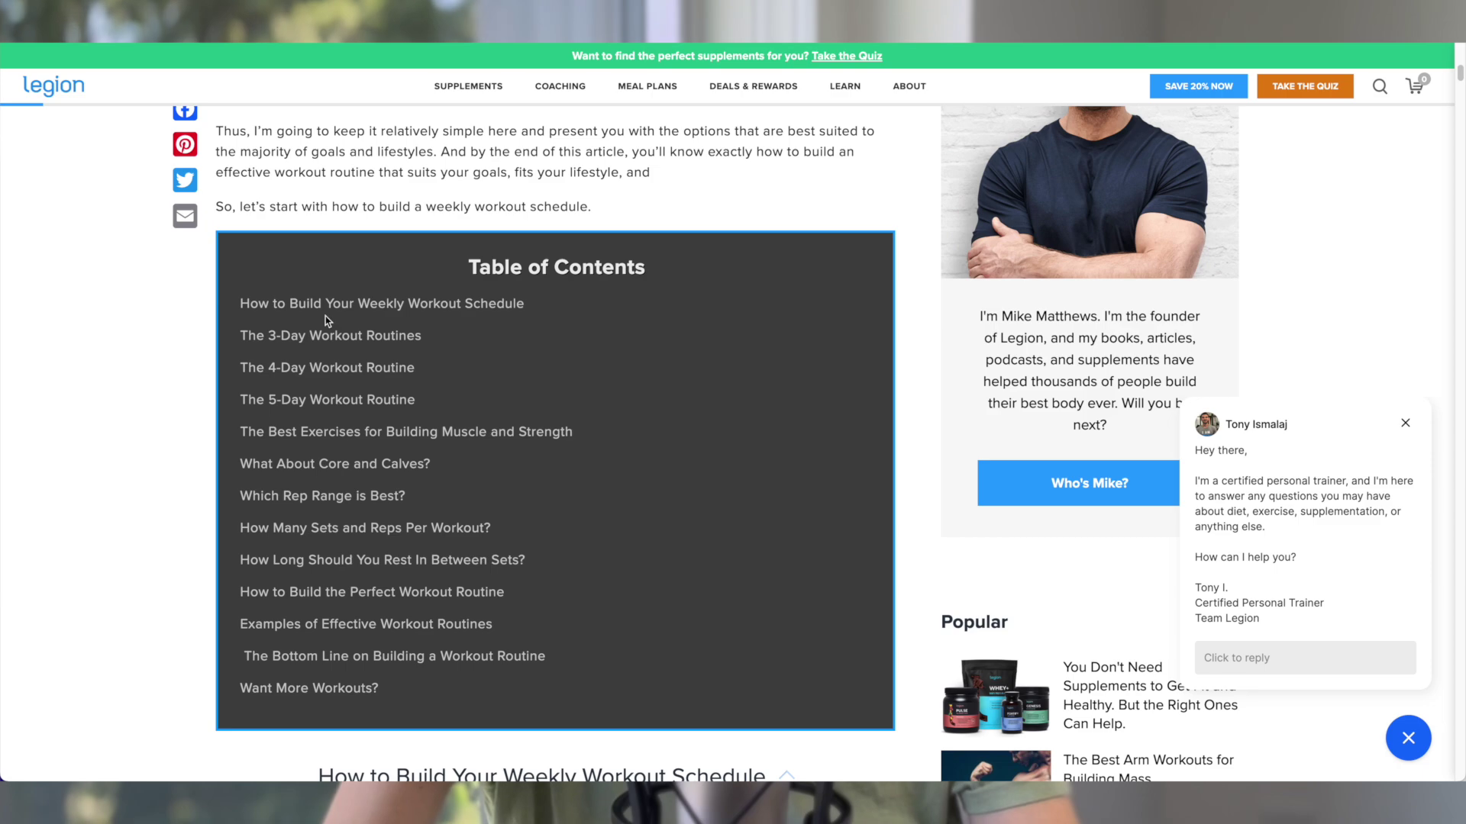
Step: Jump to 'The 3-Day Workout Routines' section from the article's Table of Contents
click(321, 336)
scroll(321, 336, down, 1)
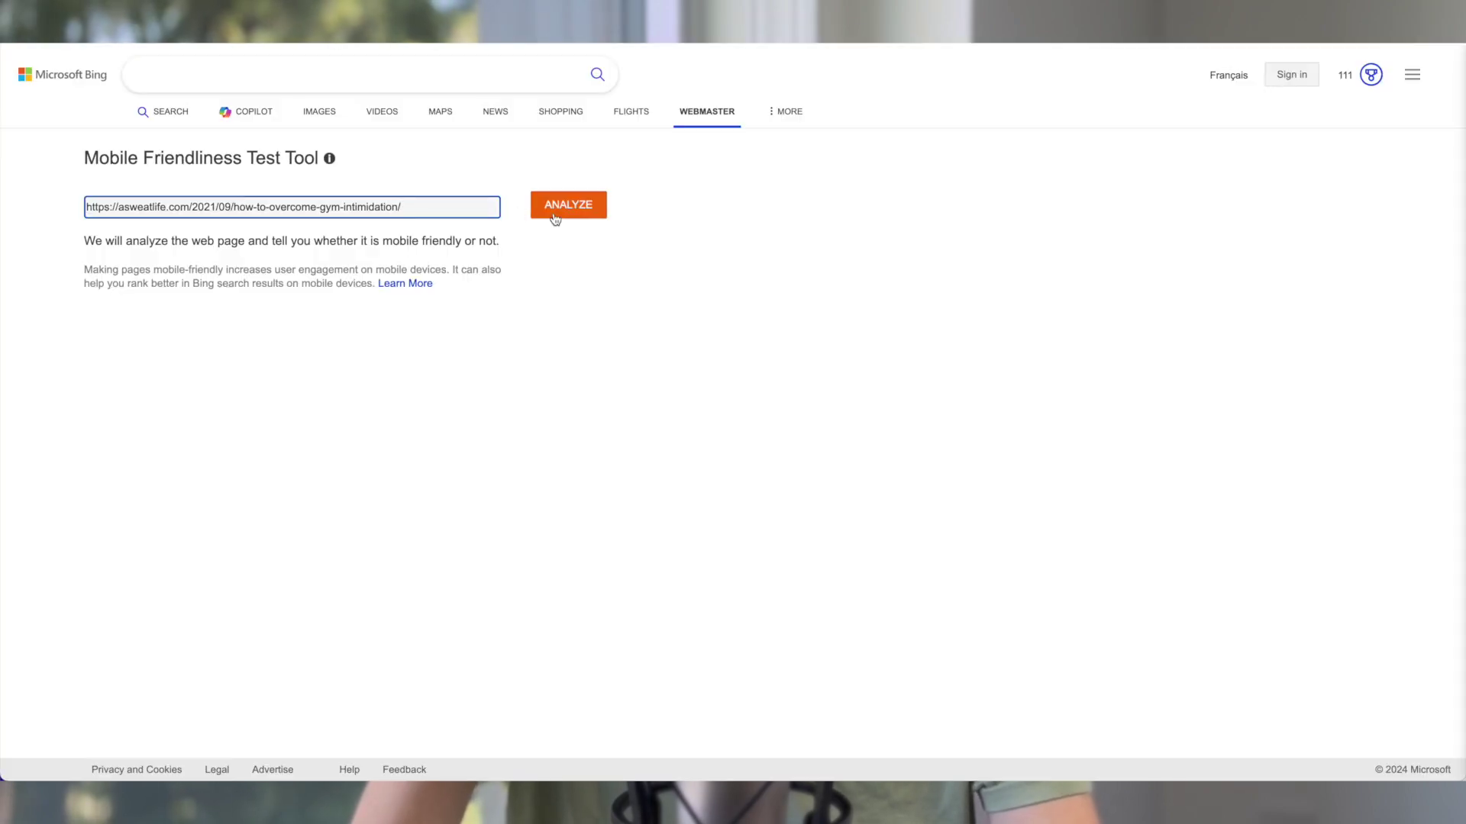
Step: Analyse the gym-intimidation post's URL in Bing's Mobile Friendliness Test
click(565, 206)
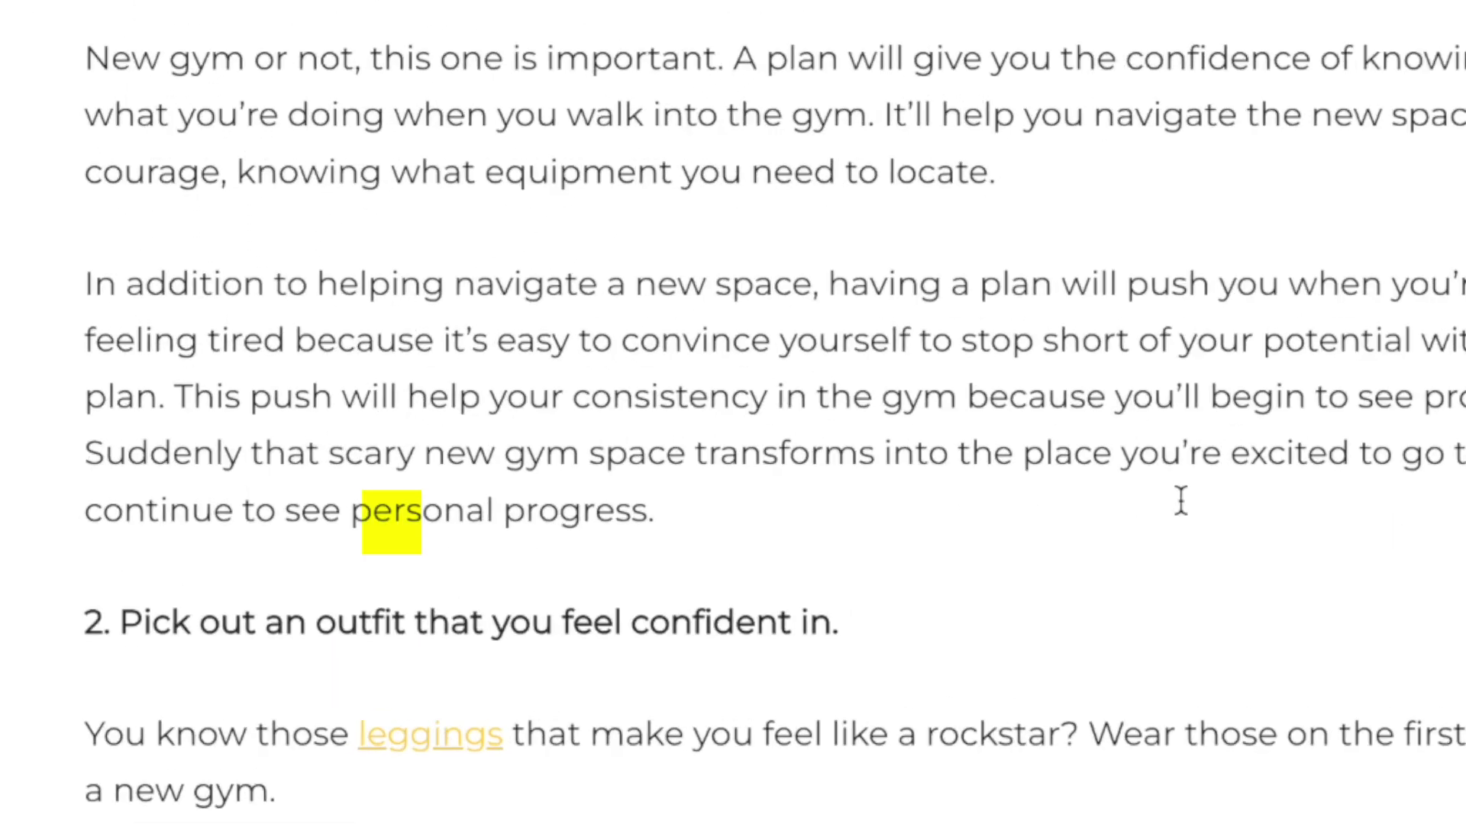
Step: Select 'personal progress.' in the post and open a link field for it
drag(369, 519, 703, 524)
key(ctrl+k)
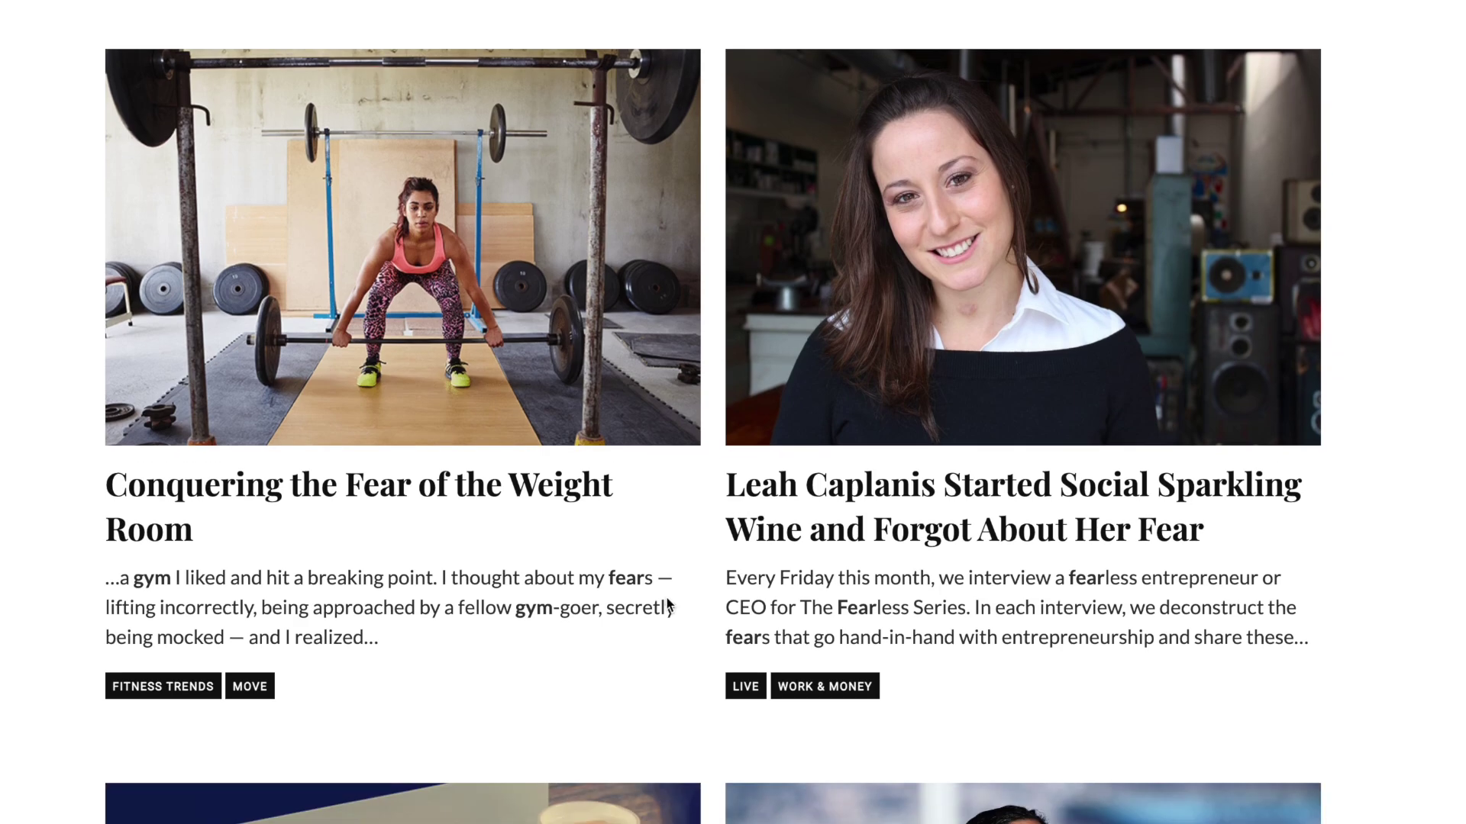
Step: Open the 'Conquering the Fear of the Weight Room' article and scroll to its body text
click(536, 498)
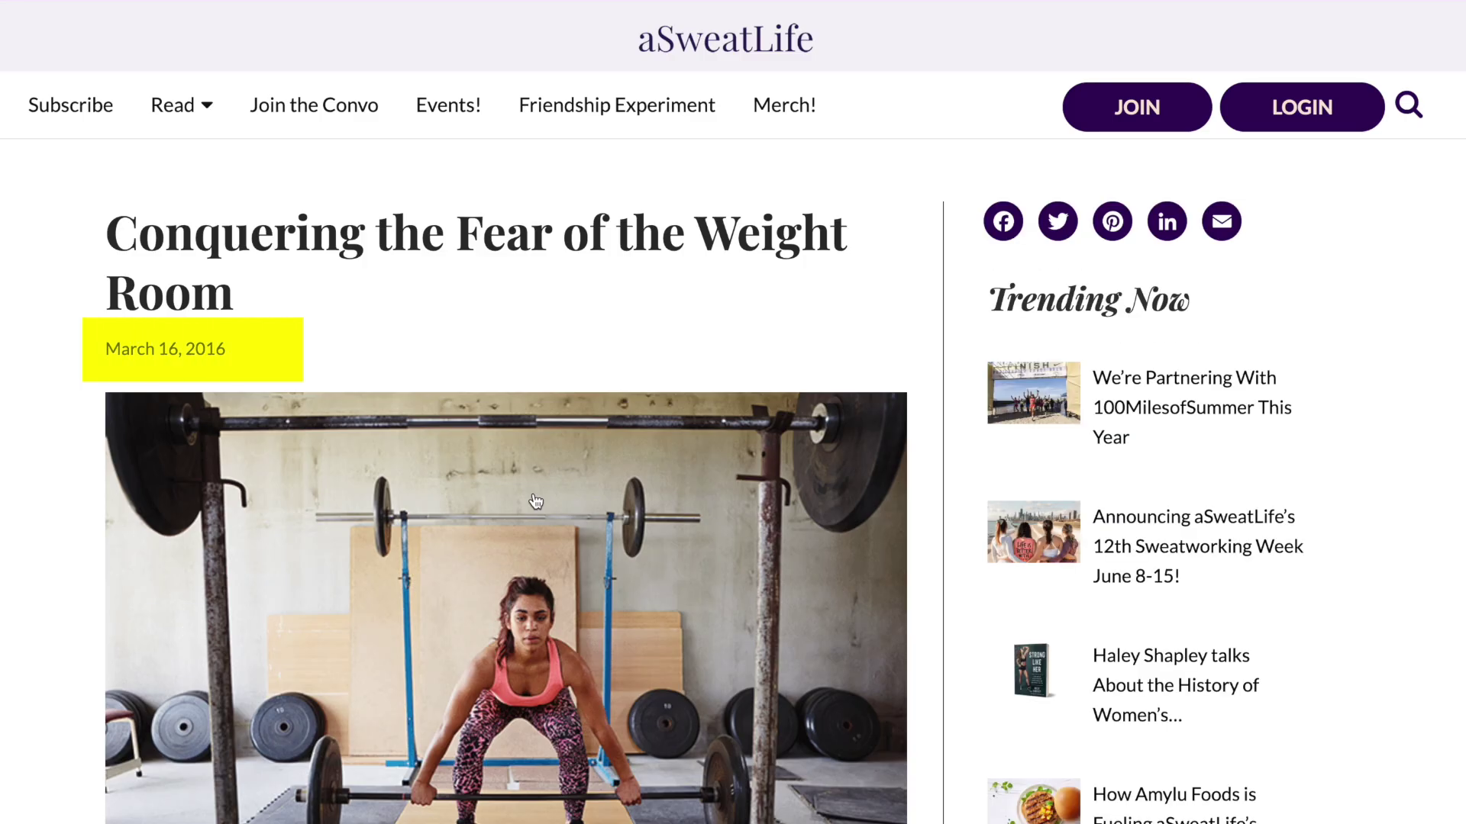
scroll(504, 412, down, 12)
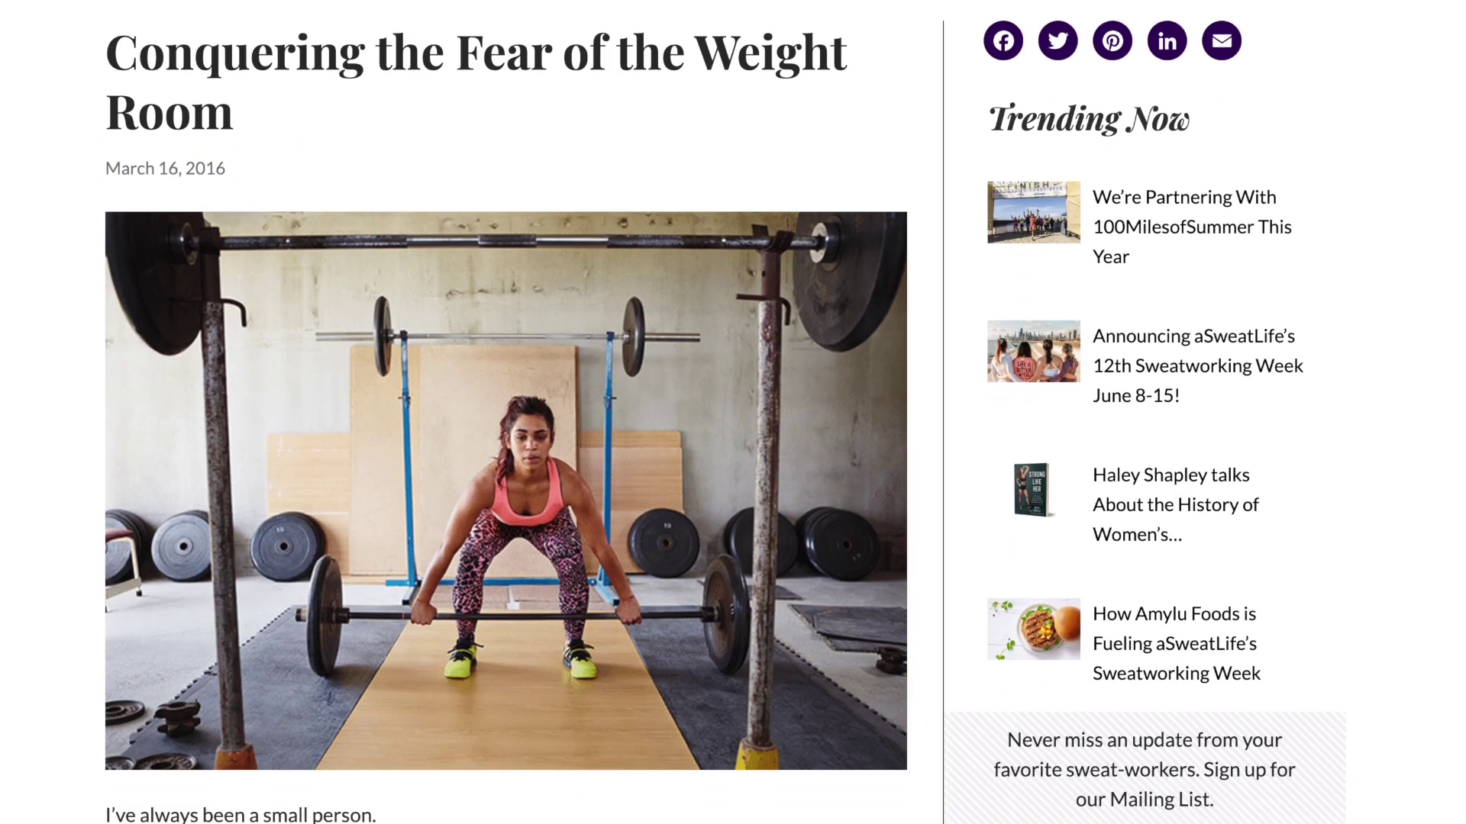
scroll(503, 435, down, 10)
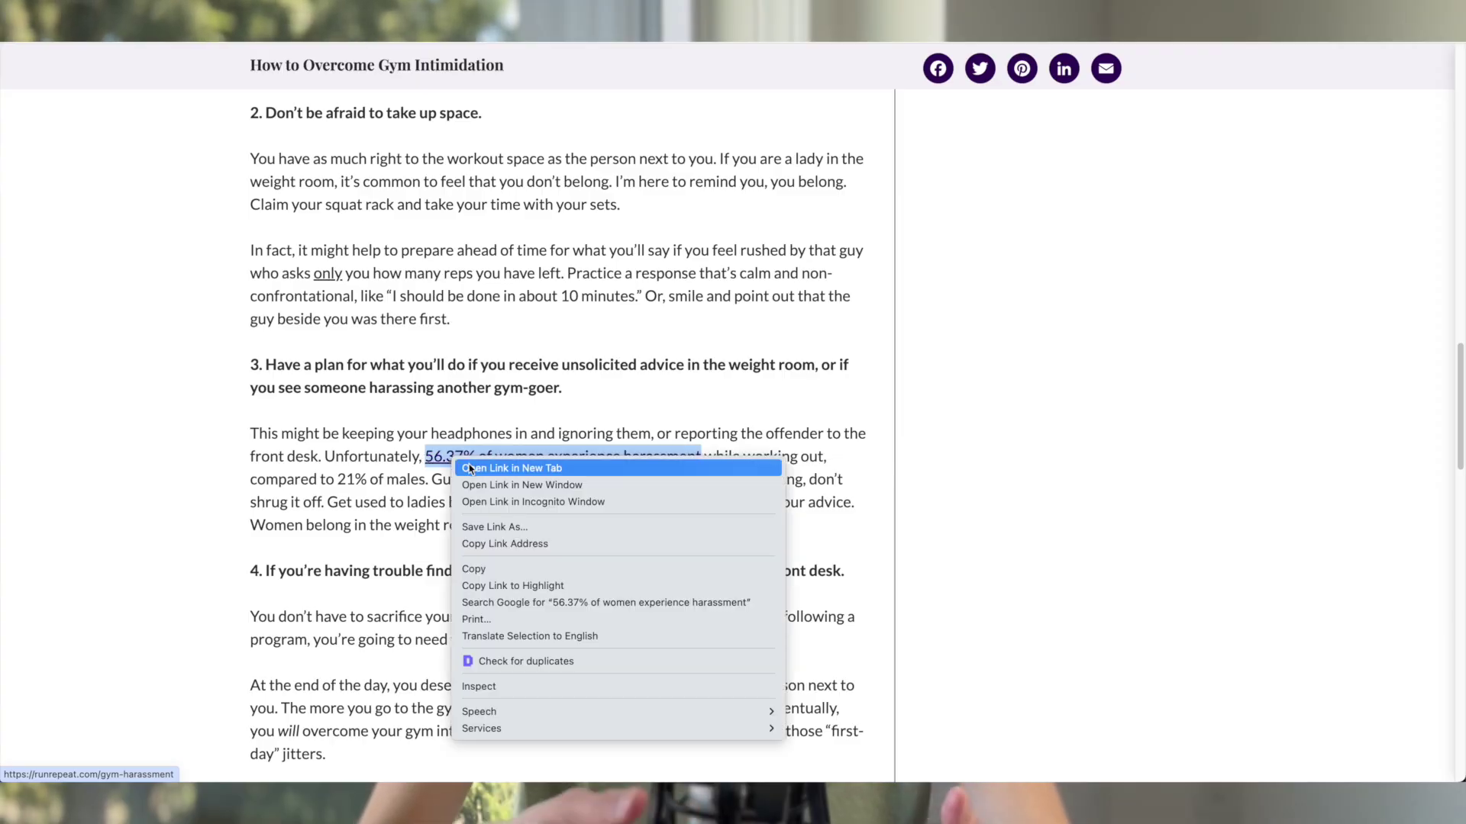
Step: Open the RunRepeat Gym Harassment study behind 56.37% and scroll to its key findings
key(Escape)
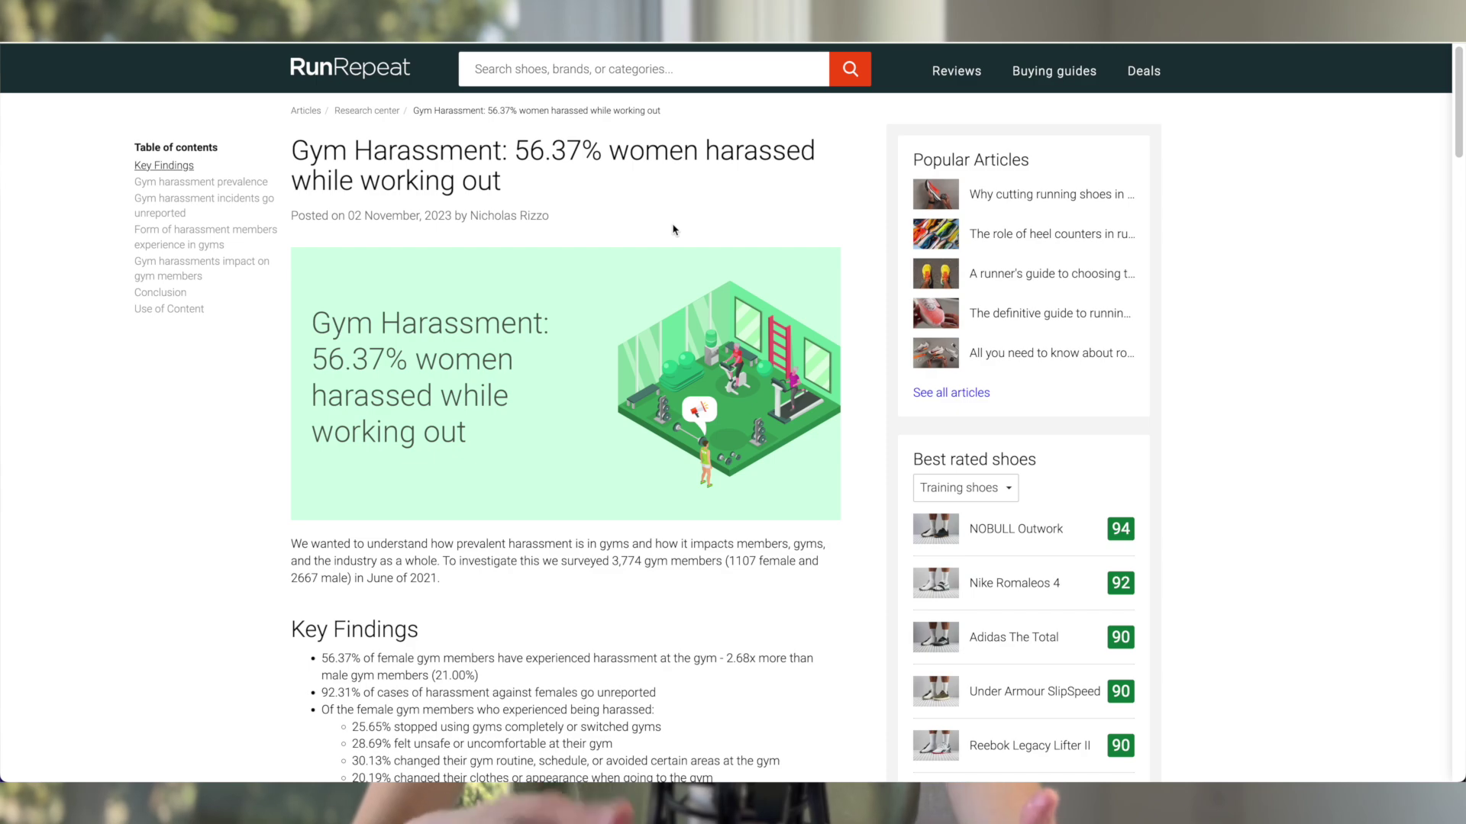
scroll(690, 238, down, 10)
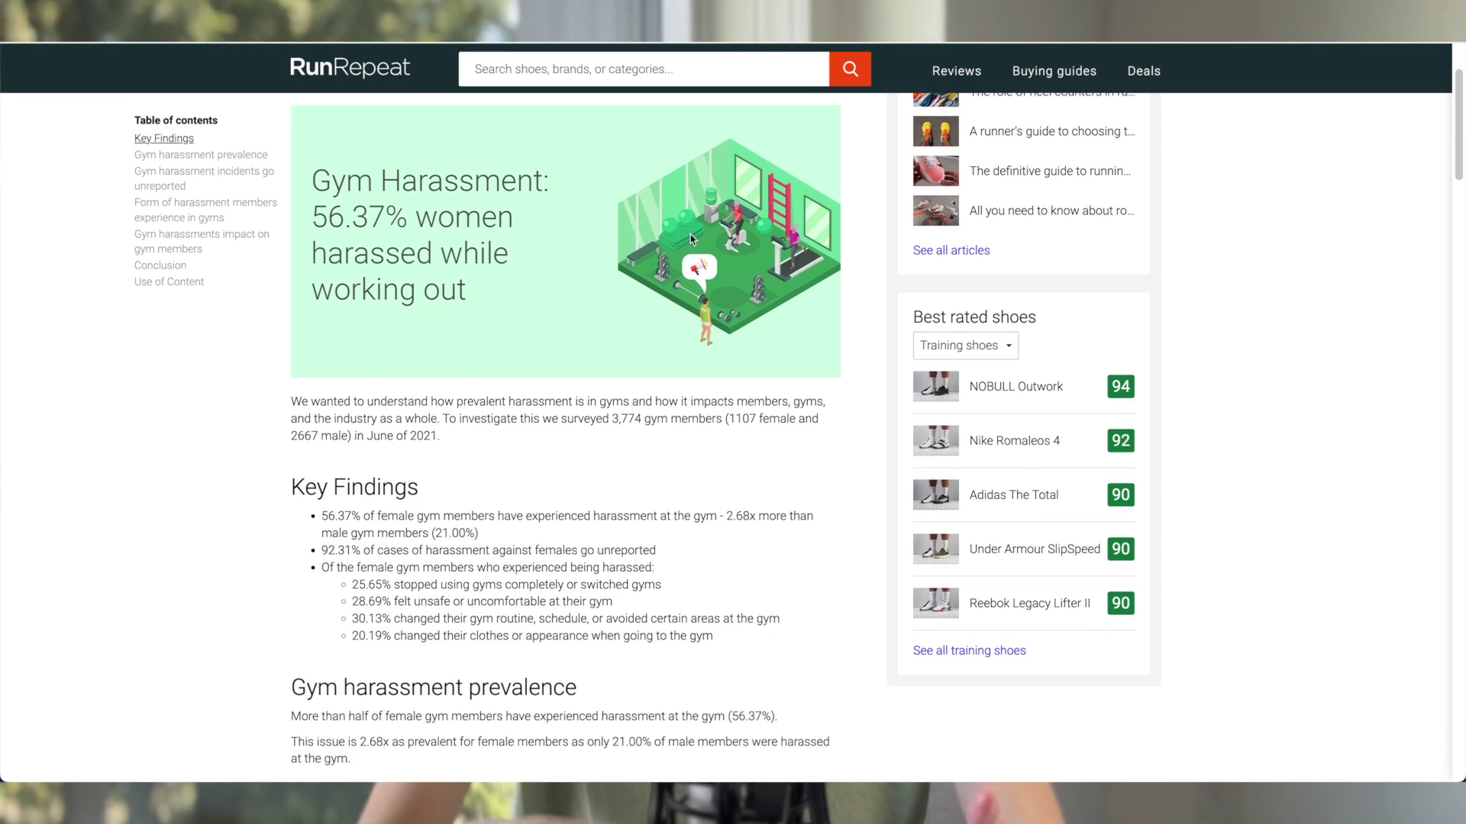
scroll(690, 241, down, 4)
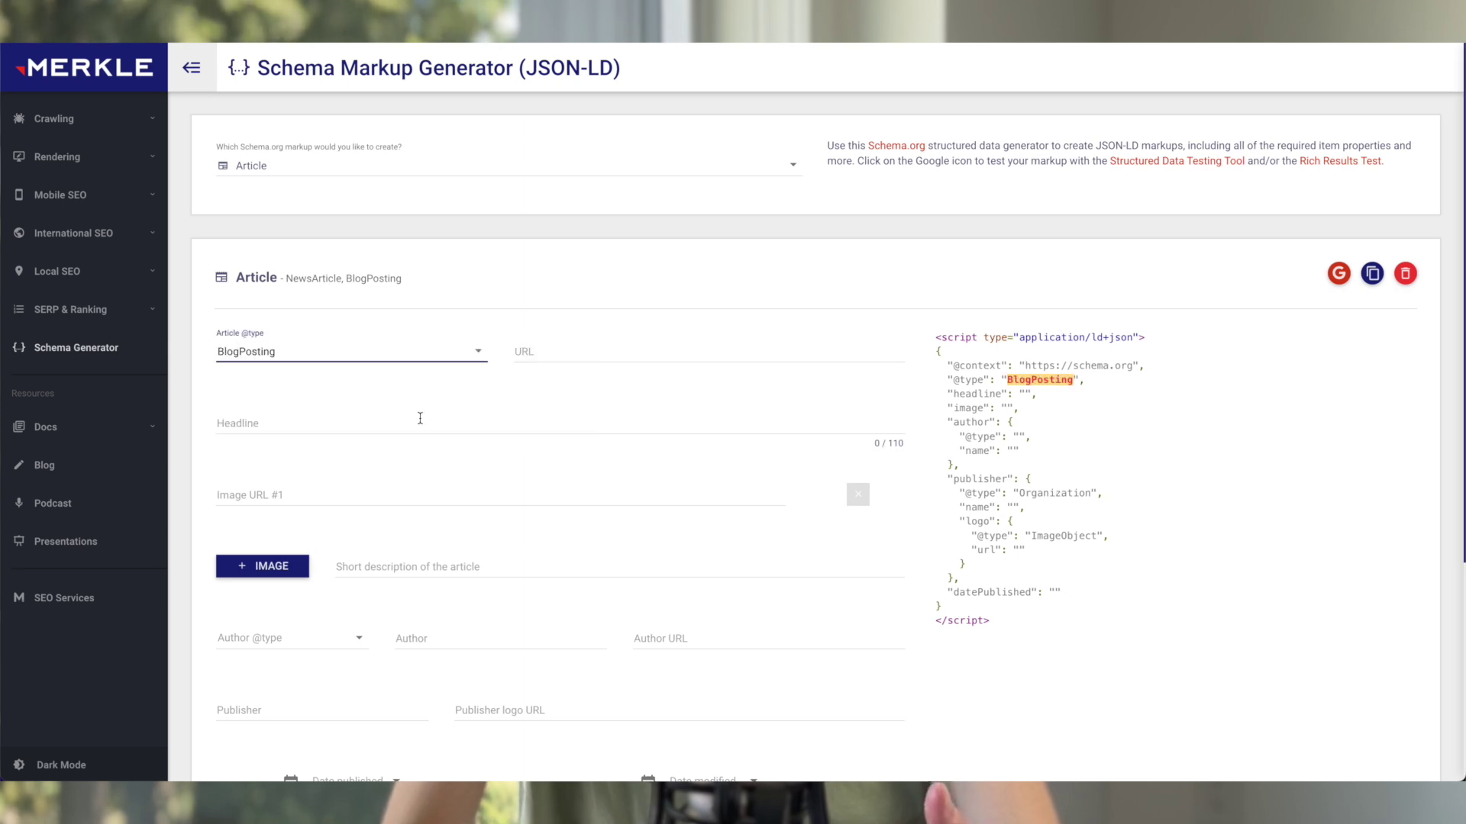
Step: Paste the post's URL, headline, featured image URL and description into the BlogPosting schema
click(580, 352)
text(https://asweatlife.com/2021/09/how-to-overcome-gym-intimidation/)
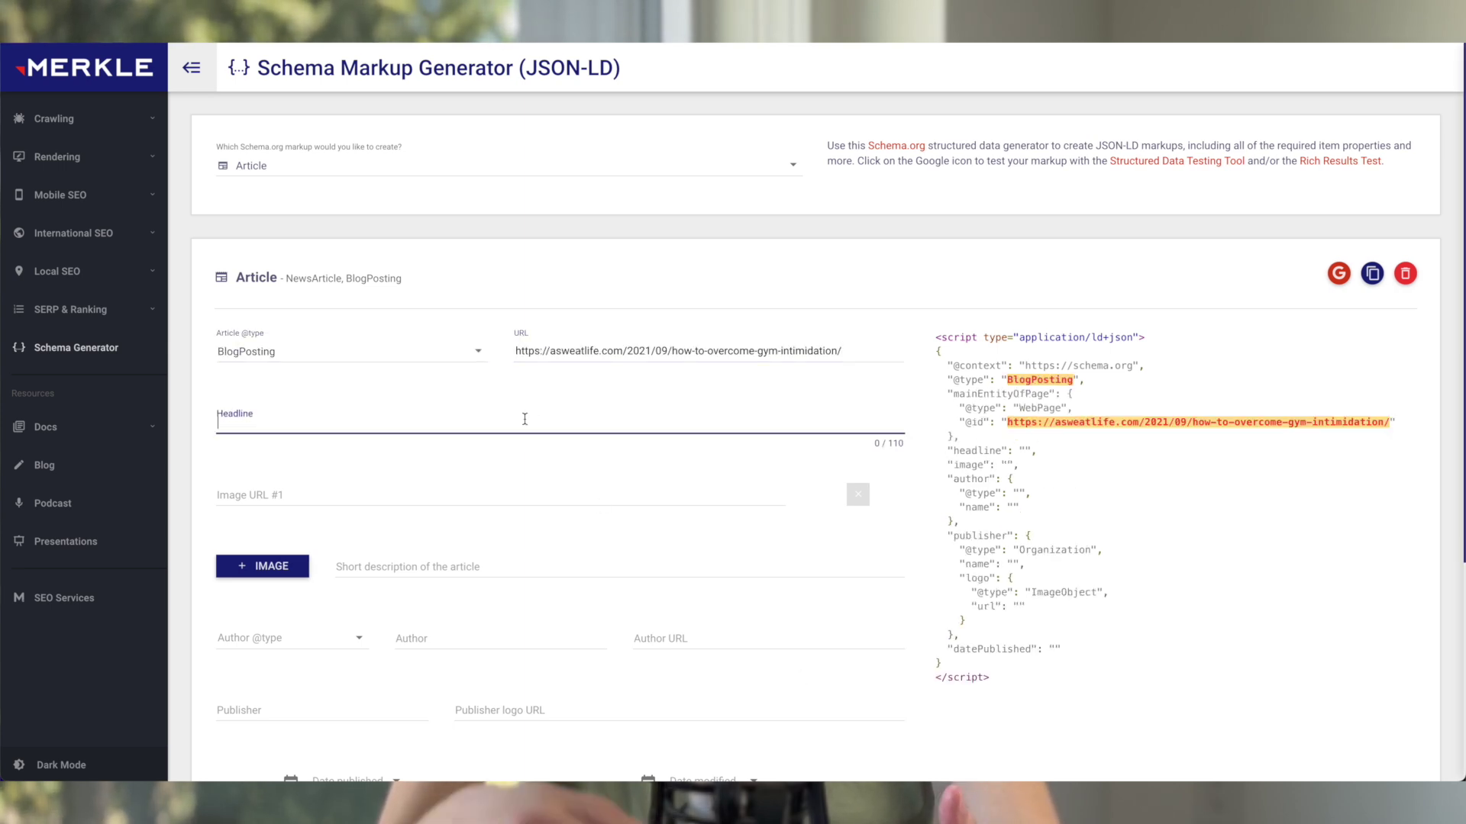
text(Gym Intimidation: 10 Proven Ways to Overcome Gym Anxiety)
click(496, 494)
text(https://asweatlife.com/wp-content/uploads/2021/08/gym-intimidation.png)
click(618, 567)
text(Gym intimidation involves feeling anxious or intimidated at the thought of working out in front of others. Learn the 10 ways to handle this type of social anxiety.)
Step: Set author type Person with the author's URL, and add the publisher logo URL
click(290, 637)
click(252, 657)
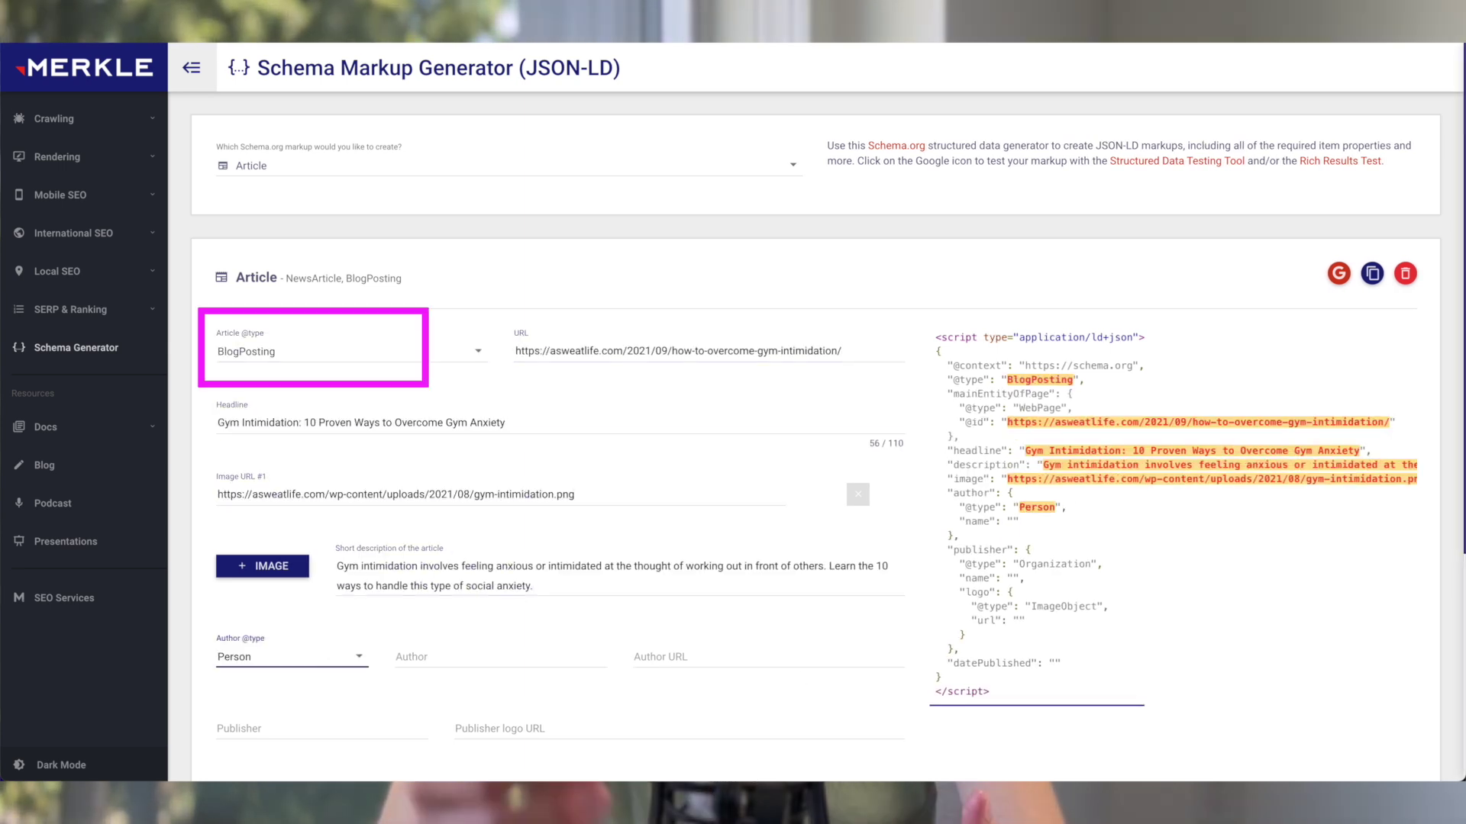
click(733, 656)
text(https://asweatlife.com/author/amygumbs/)
scroll(764, 428, down, 3)
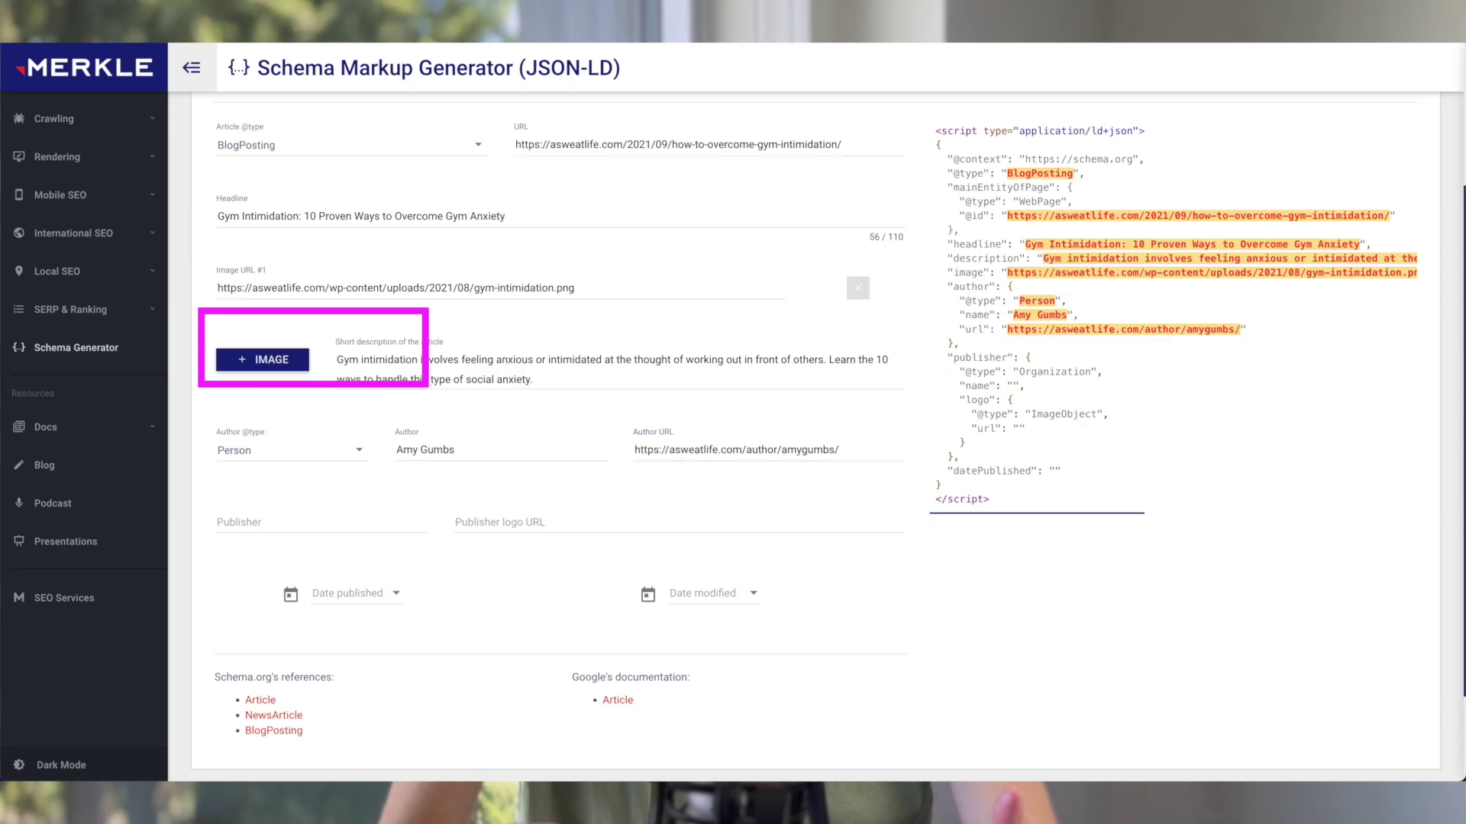
click(658, 516)
key(ctrl+v)
Step: Set the schema's publication date to 9/3/2021
click(347, 593)
click(352, 726)
scroll(391, 580, up, 1)
click(426, 687)
click(492, 552)
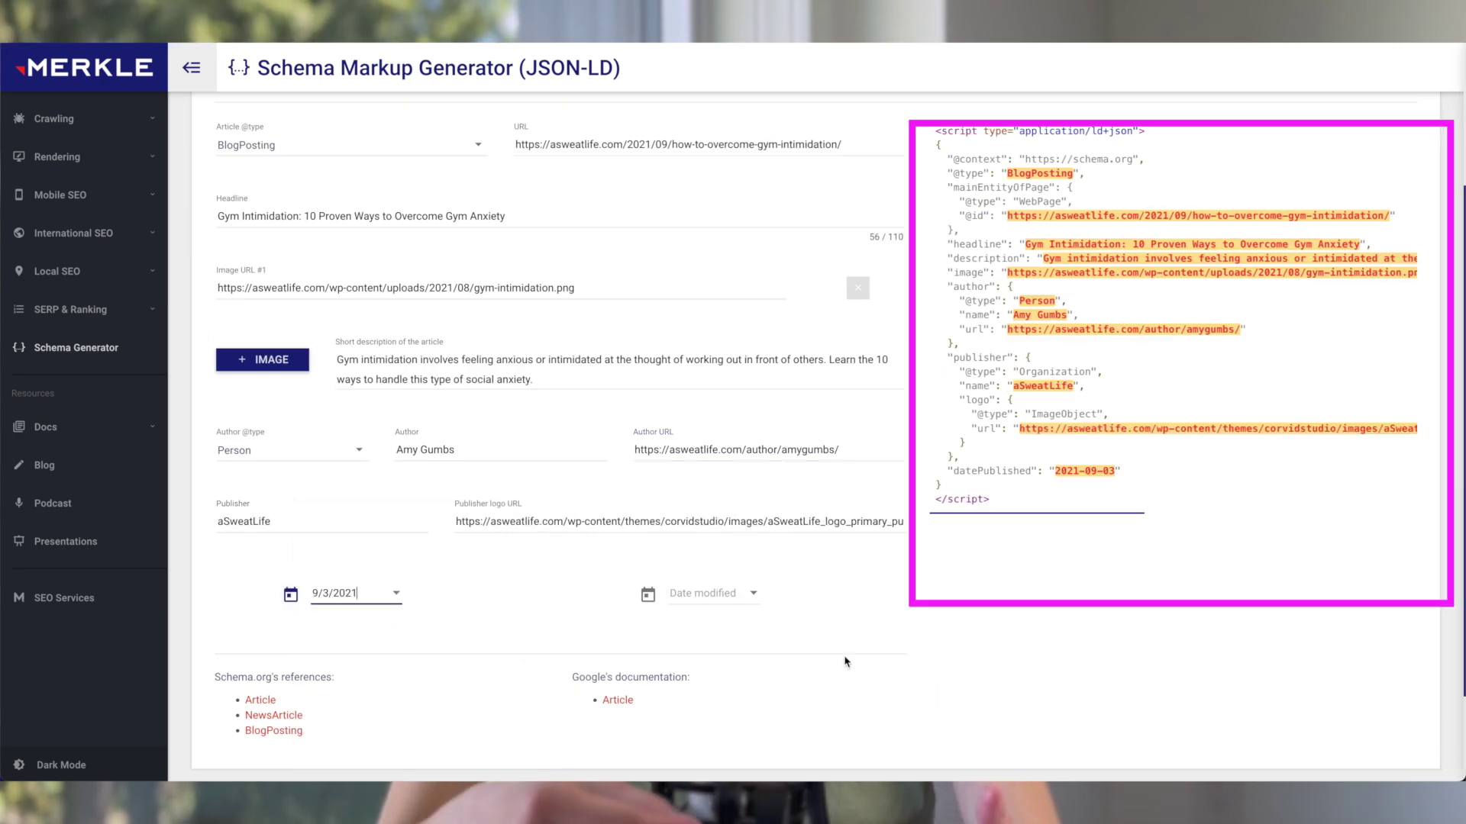
scroll(1077, 638, up, 1)
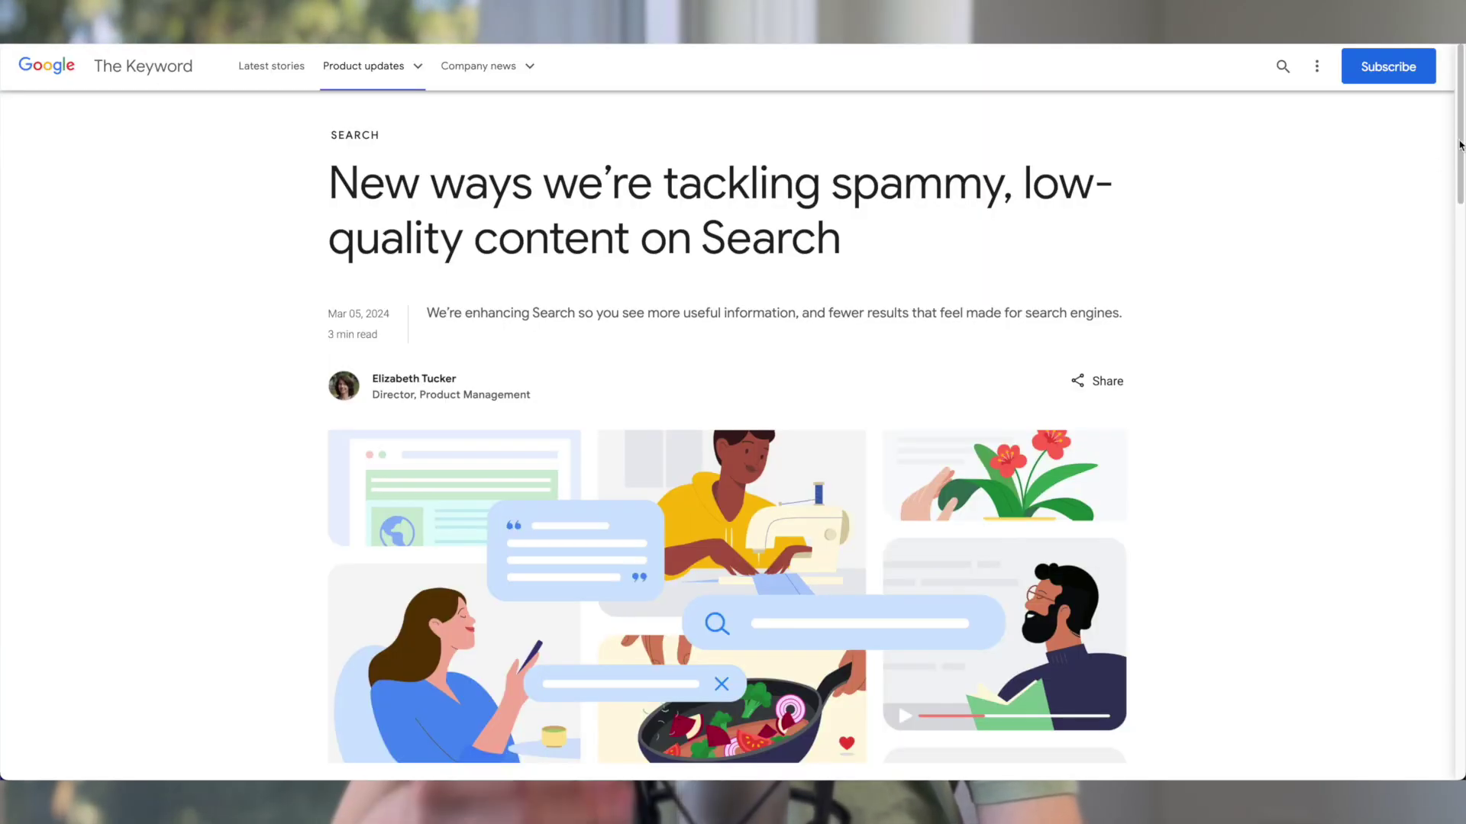
Step: Read down Google's spammy-content Search post to its spam sections
scroll(1459, 145, down, 15)
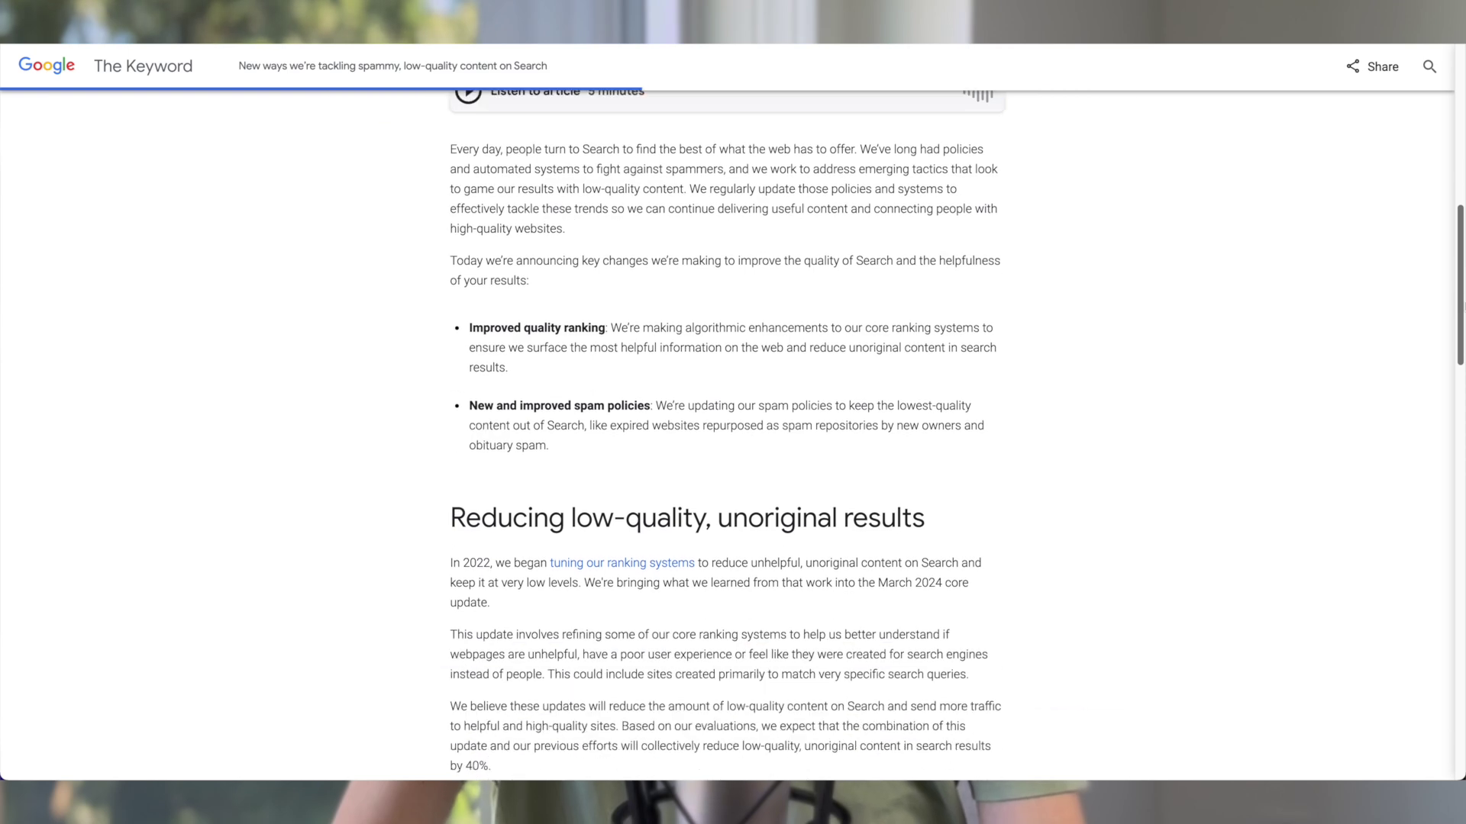
scroll(726, 435, down, 1)
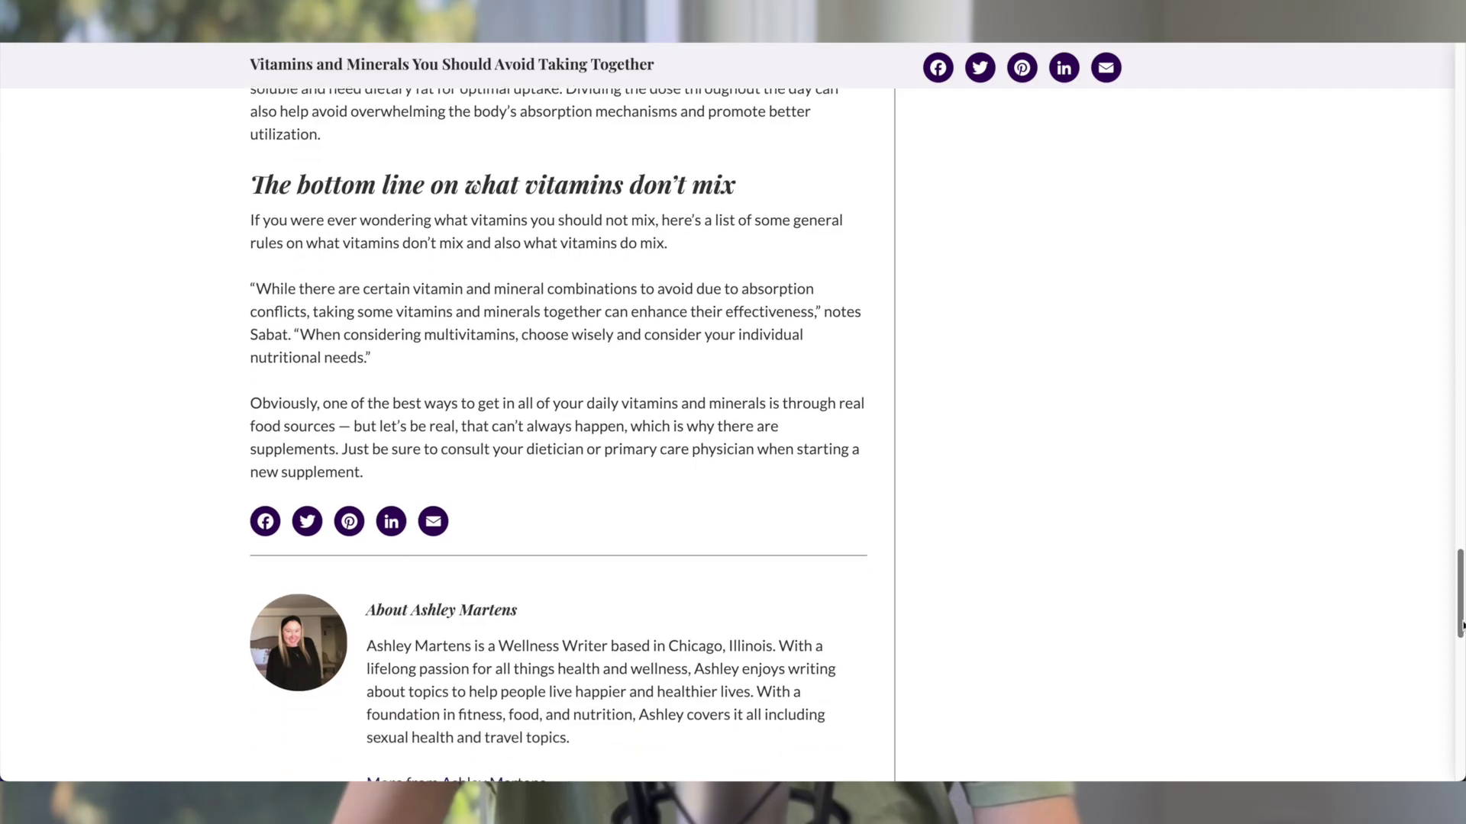
scroll(557, 381, down, 2)
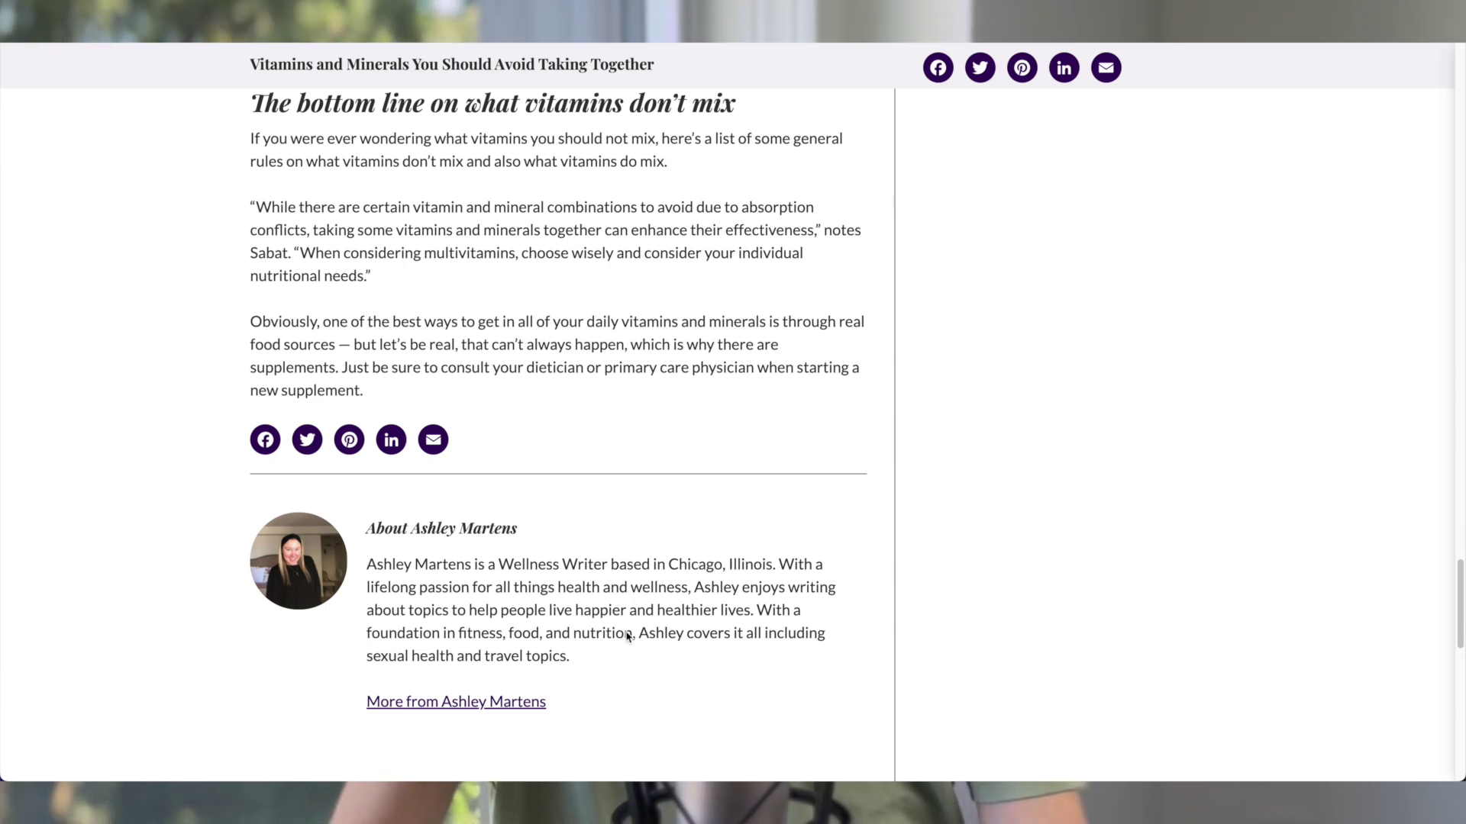
Step: Open the vitamins article writer's aSweatLife author page from the 'More from' link
click(500, 702)
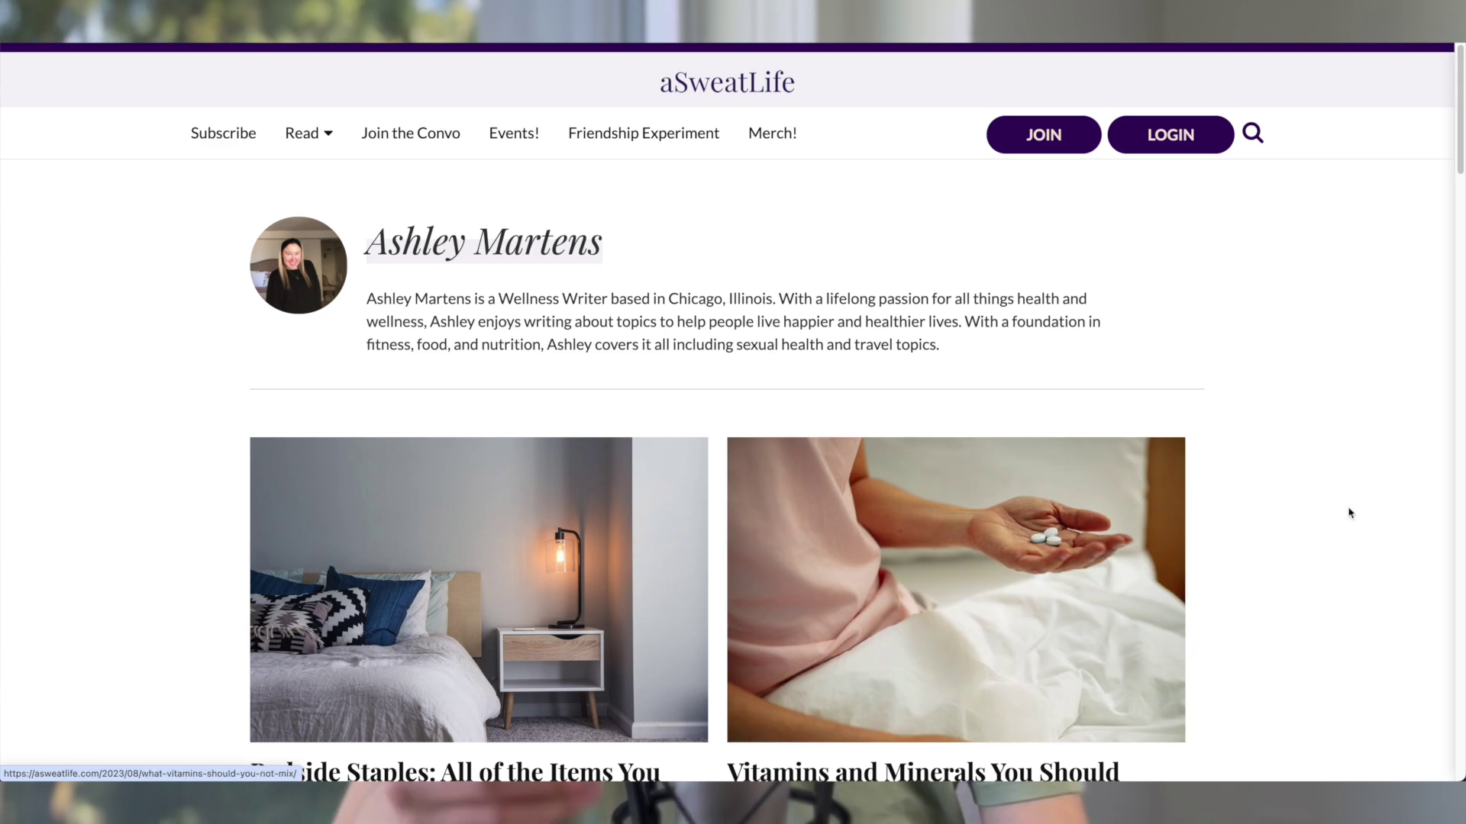